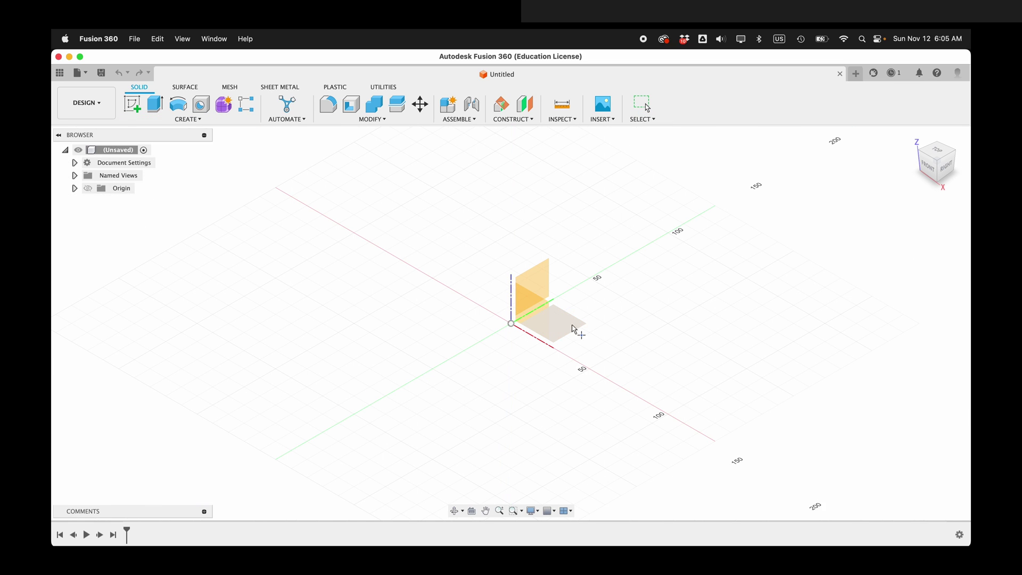
# Create a sphere body on the XY plane with its centre at the origin.
pyautogui.click(550, 316)
pyautogui.click(511, 323)
pyautogui.click(903, 263)
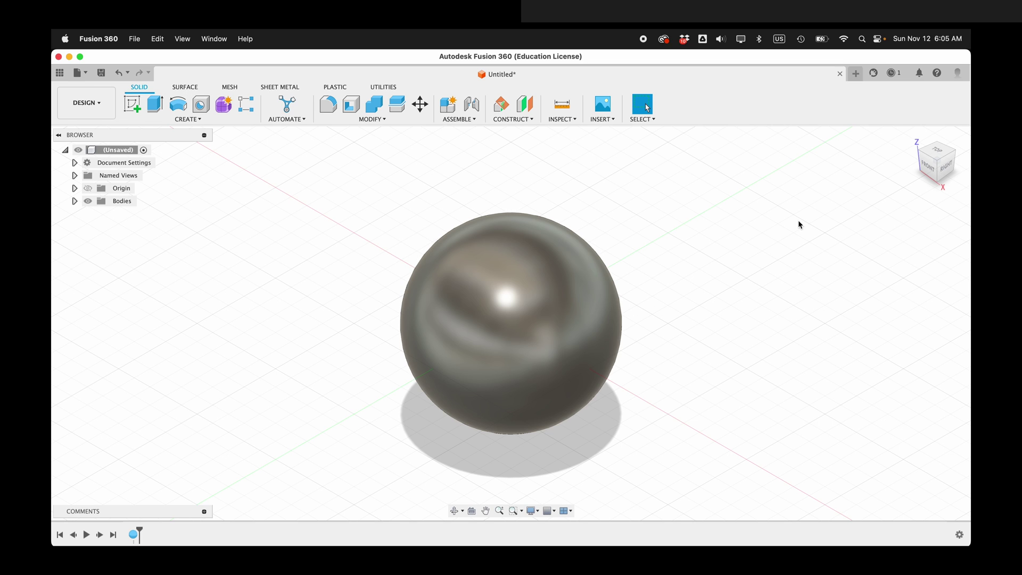
# Start a sketch on the ground plane and project the sphere's outline into it.
pyautogui.click(132, 104)
pyautogui.click(567, 326)
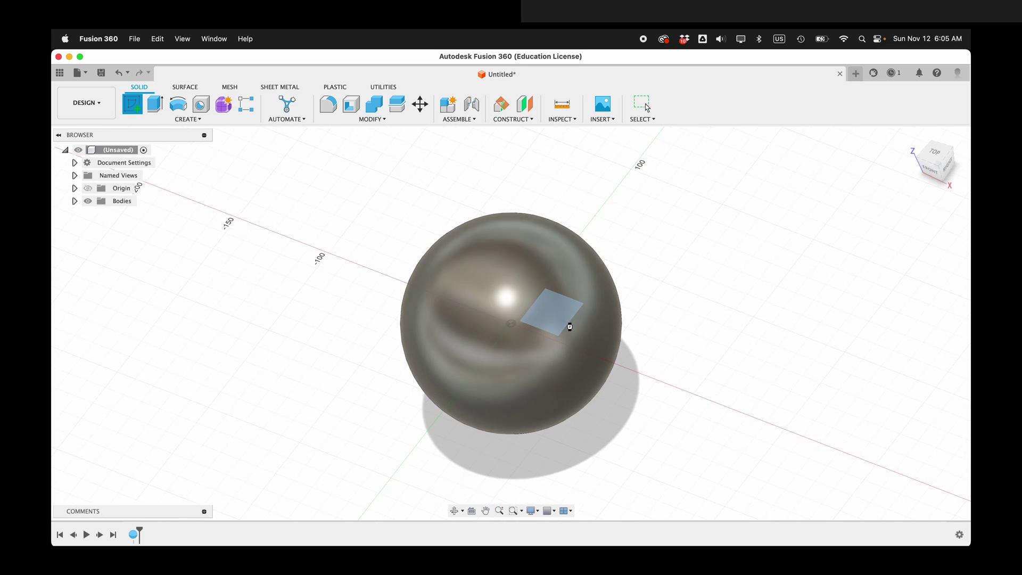
pyautogui.press('p')
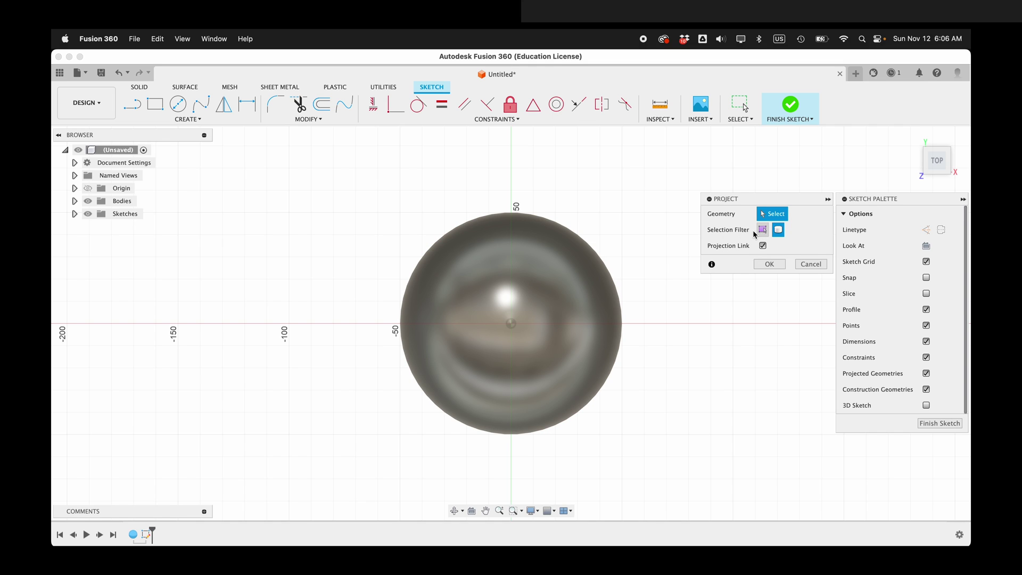
pyautogui.click(587, 315)
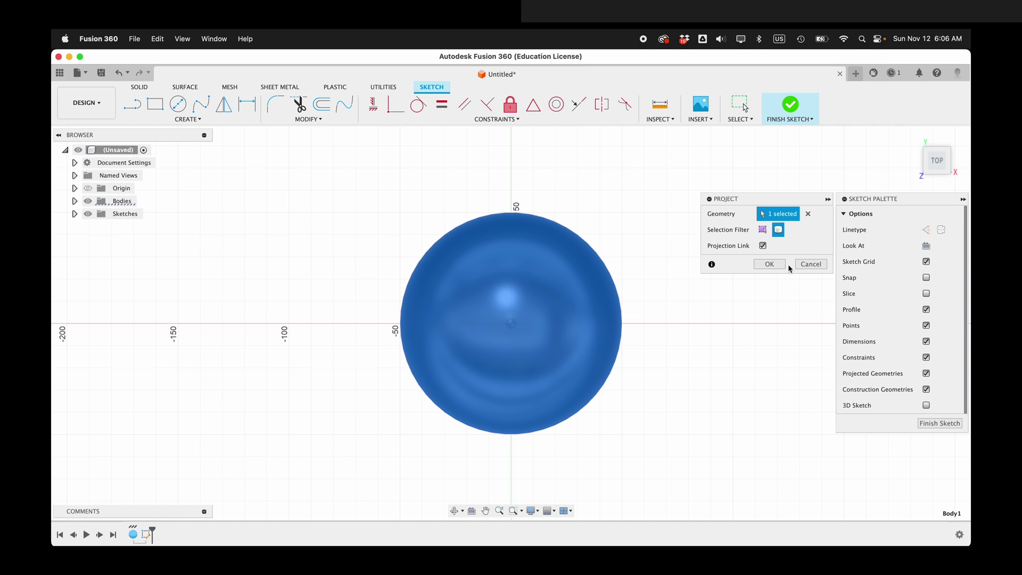
pyautogui.click(771, 264)
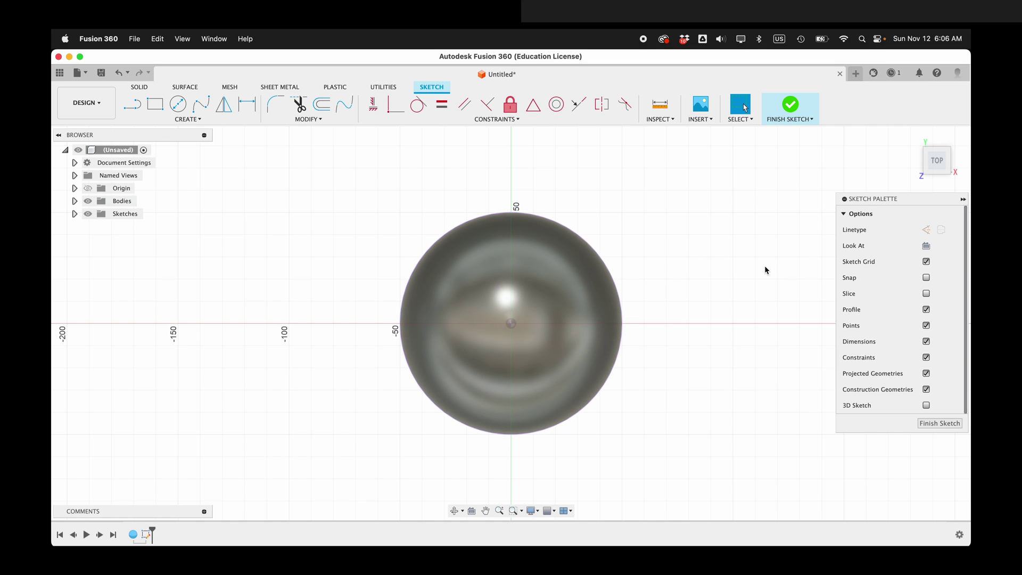
# Draw a long line, constrain it vertical and tangent to the sphere outline, and finish the sketch.
pyautogui.press('r')
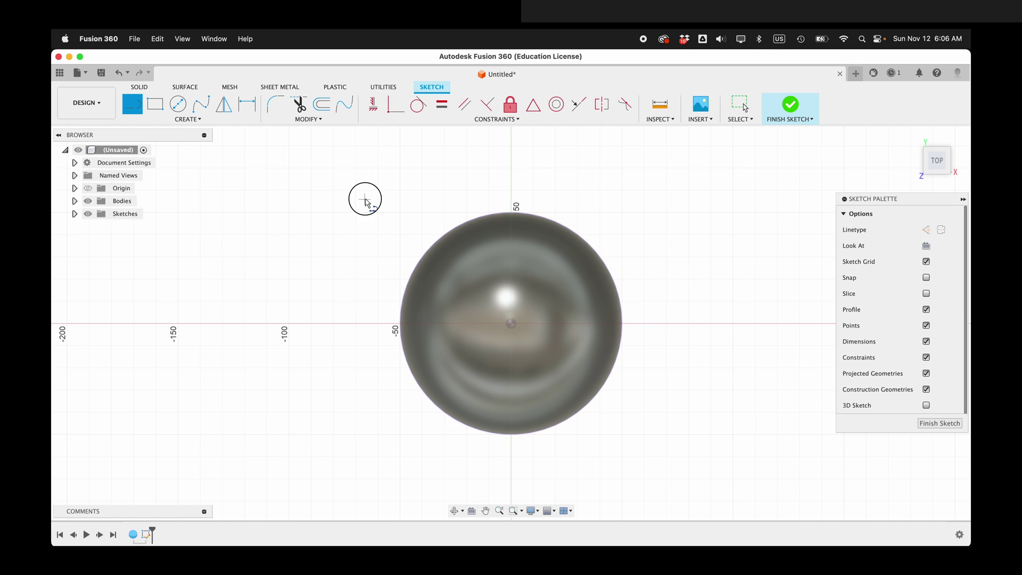
pyautogui.click(364, 199)
pyautogui.click(387, 473)
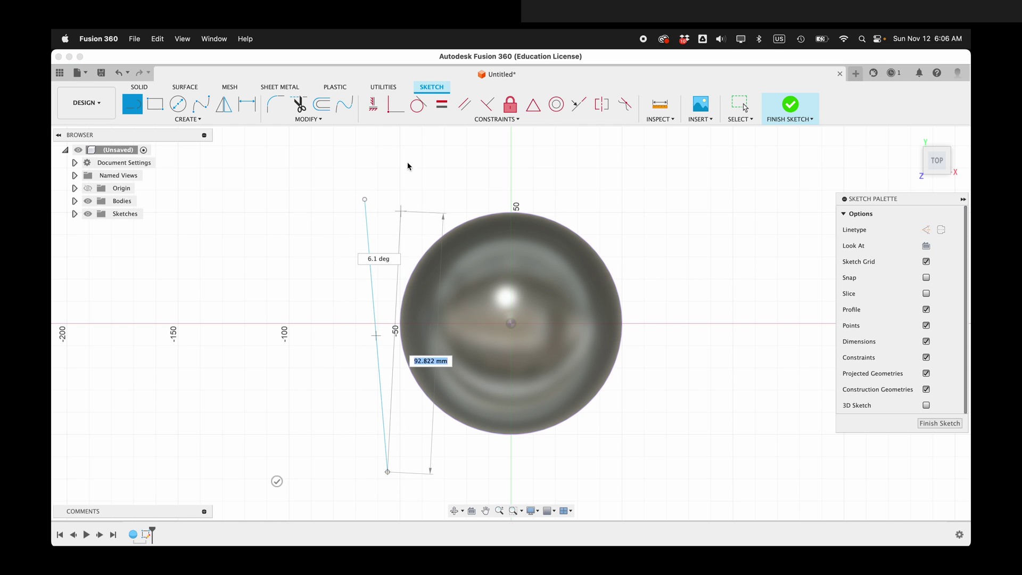
pyautogui.click(373, 103)
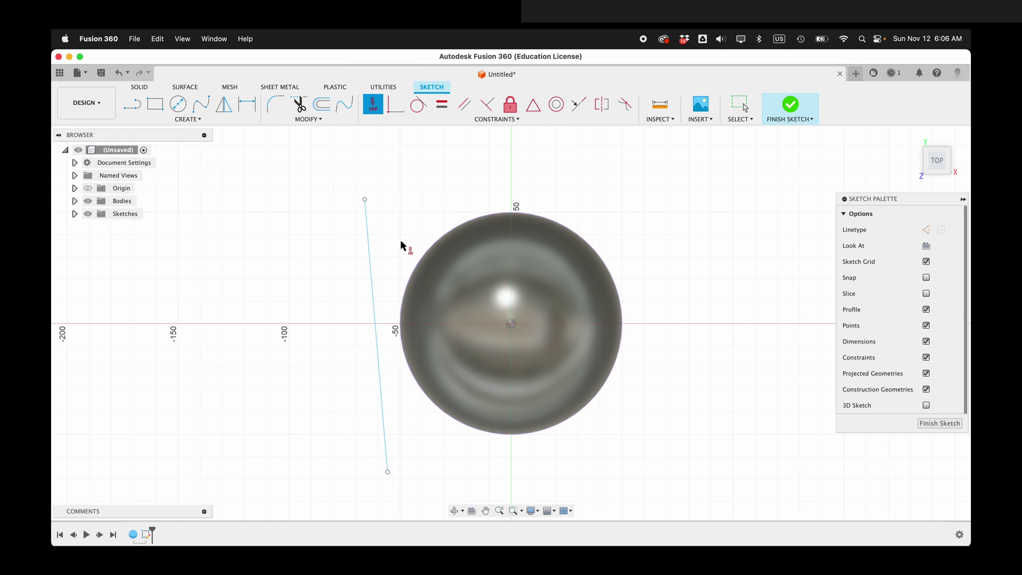
pyautogui.click(367, 235)
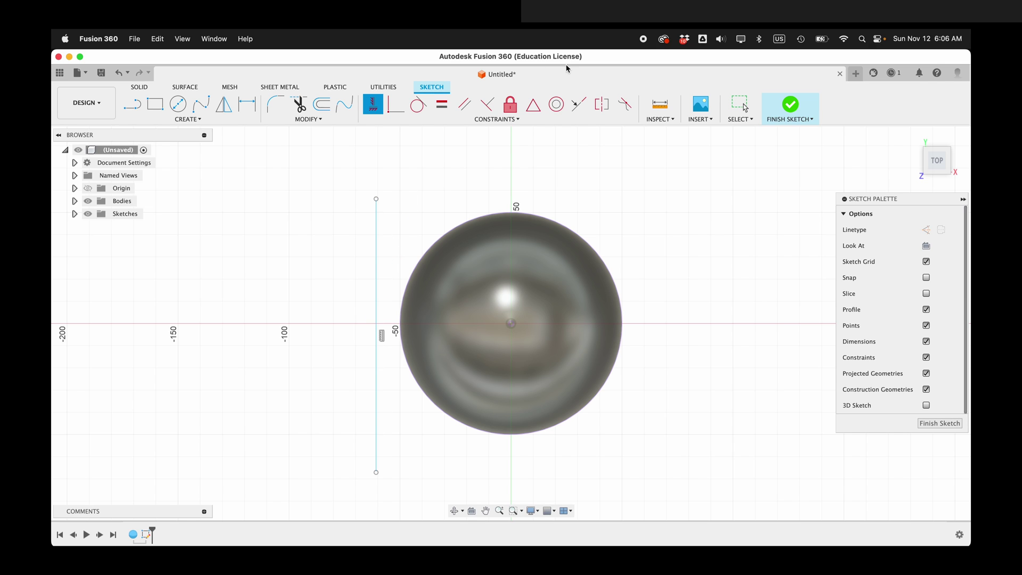
pyautogui.click(418, 104)
pyautogui.click(376, 294)
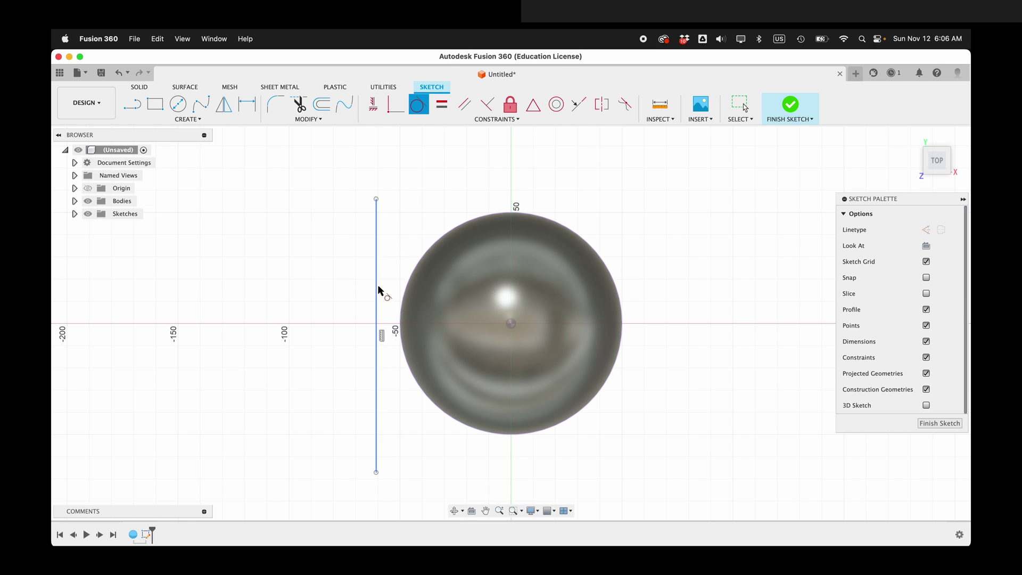
pyautogui.click(402, 307)
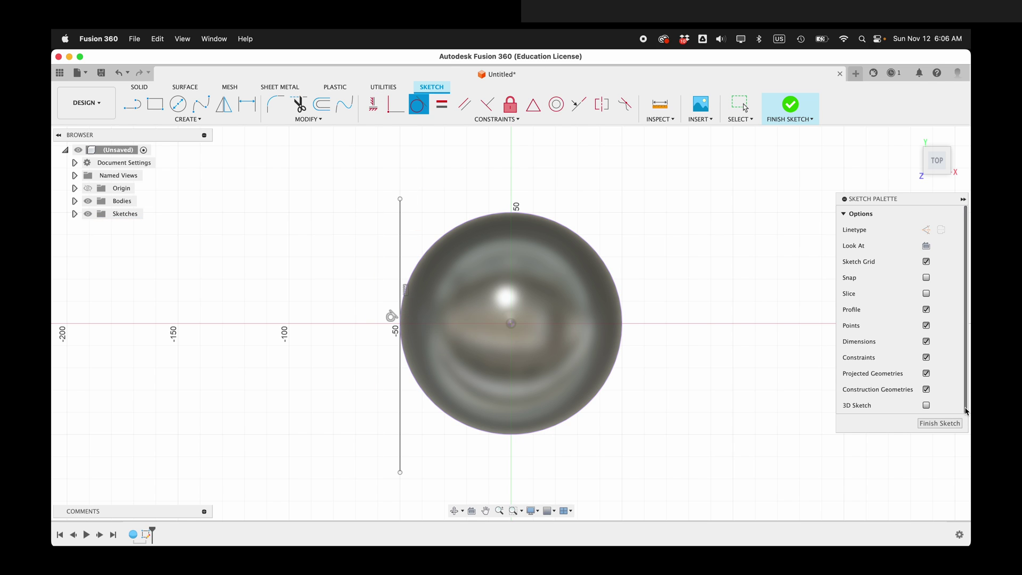
pyautogui.click(939, 423)
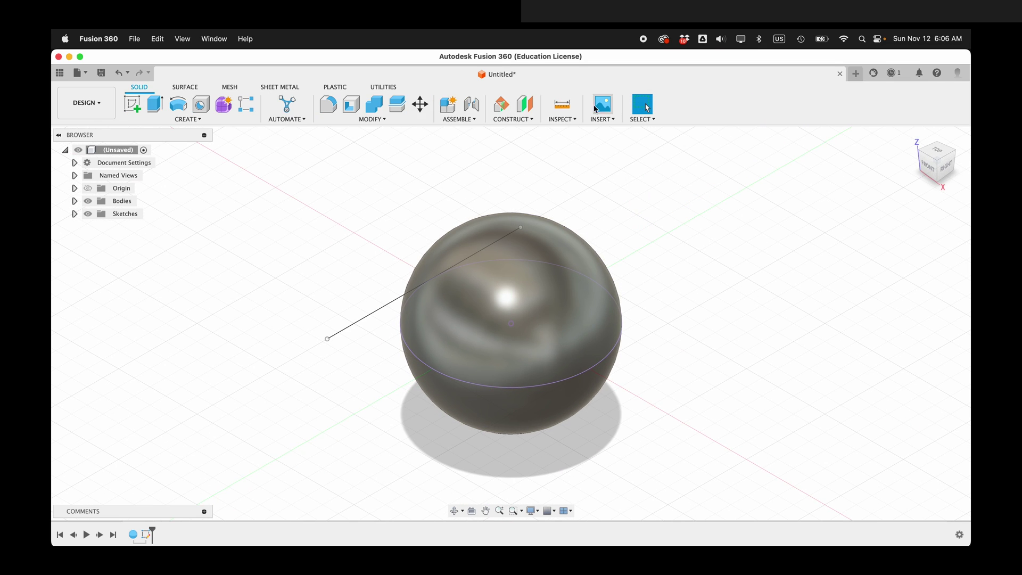
# Add a plane at 90 degrees through the tangent sketch line.
pyautogui.click(501, 104)
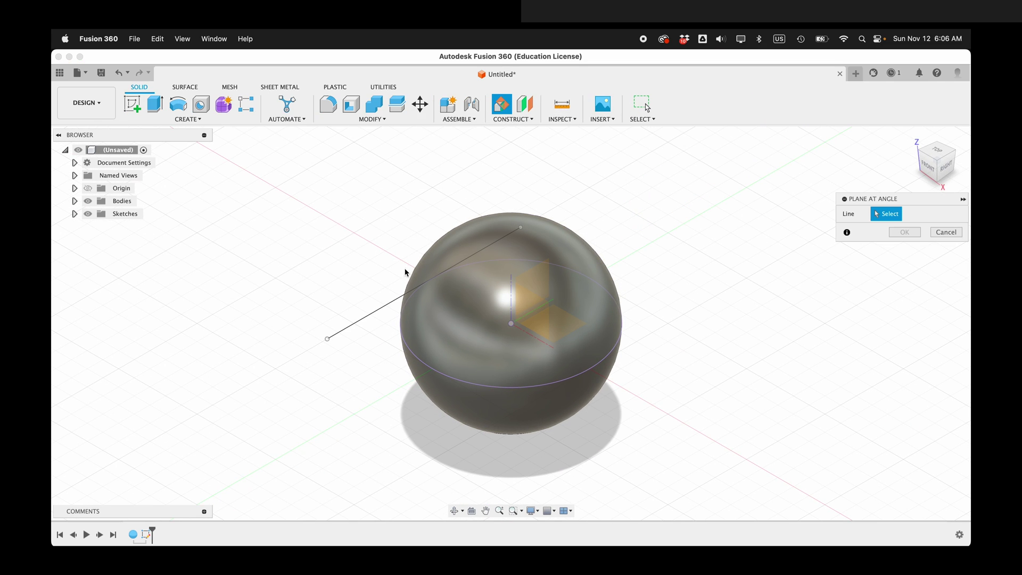
pyautogui.click(378, 312)
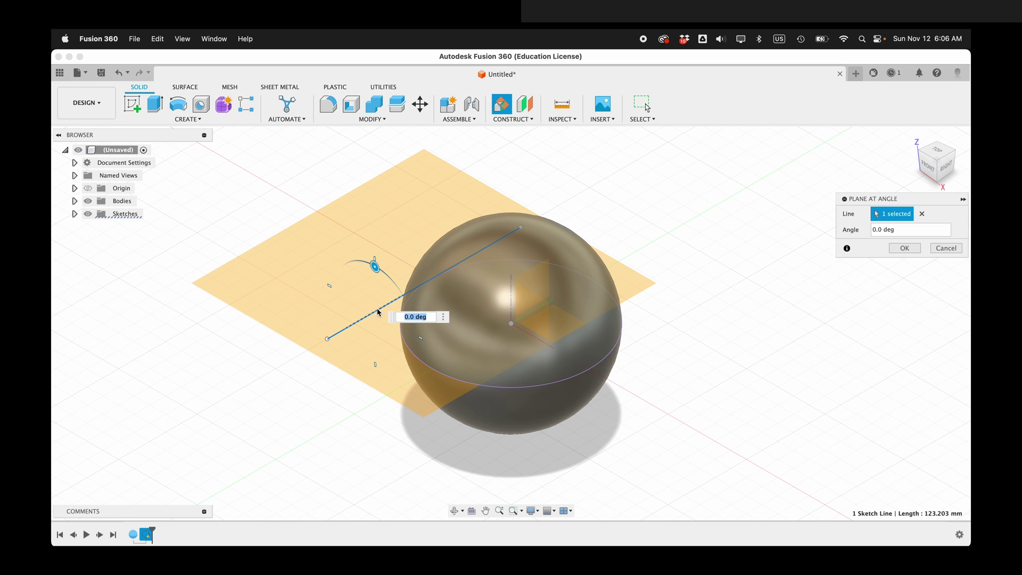
pyautogui.press('Return')
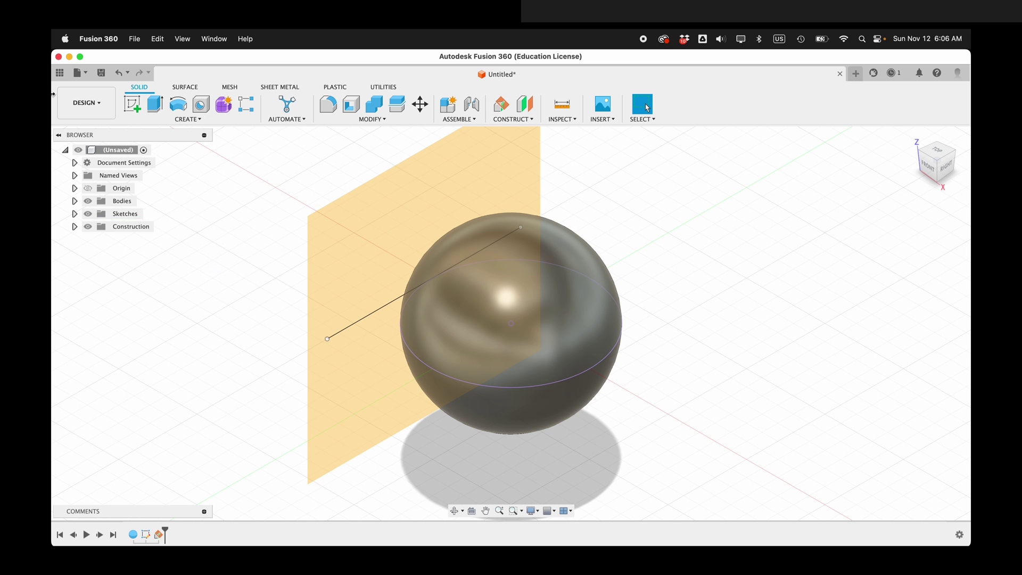
# Sketch a rectangle on the upright plane enclosing the whole sphere, then finish the sketch.
pyautogui.click(133, 104)
pyautogui.click(349, 216)
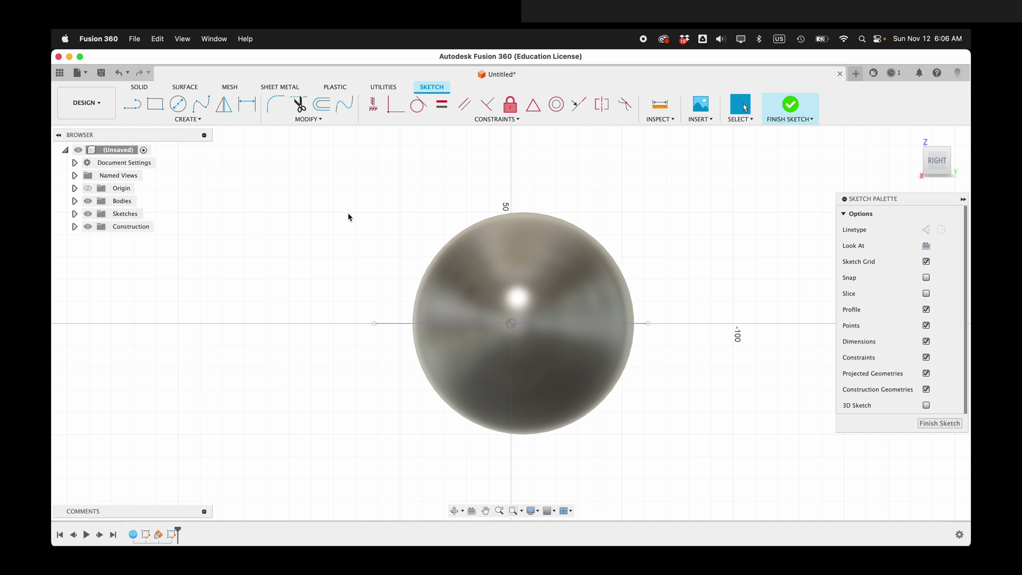
pyautogui.press('r')
pyautogui.click(374, 183)
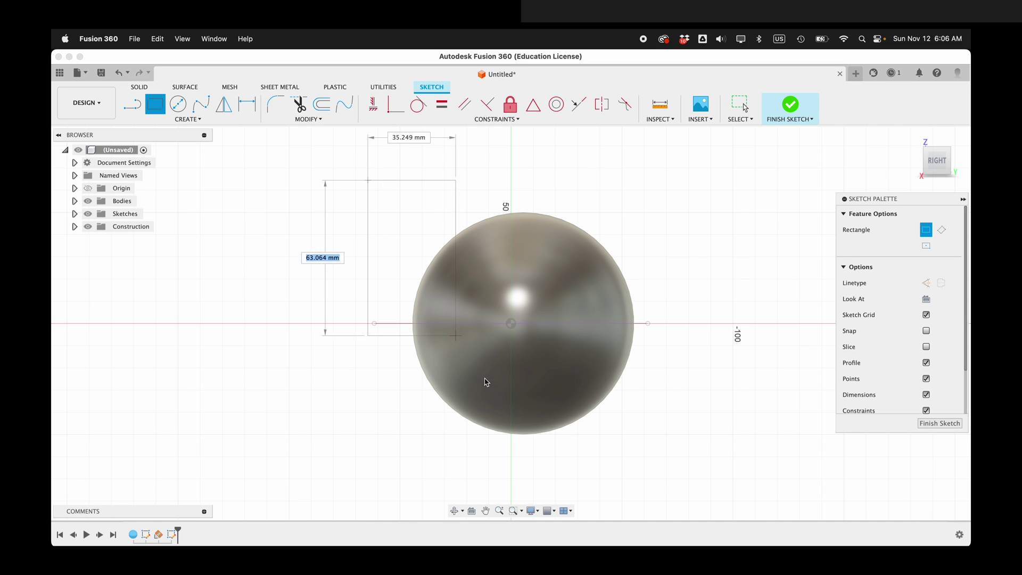
pyautogui.click(685, 459)
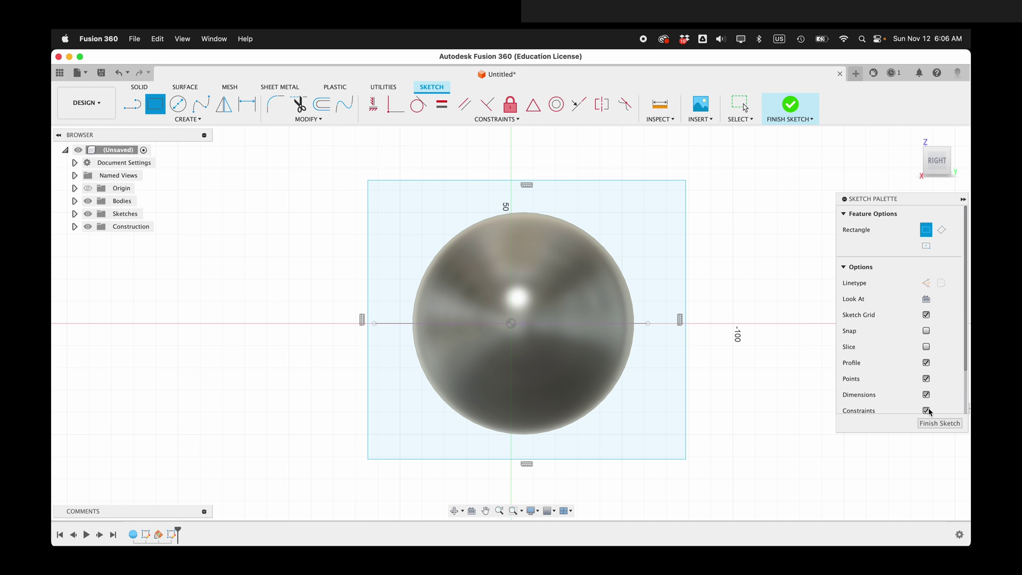
pyautogui.click(939, 423)
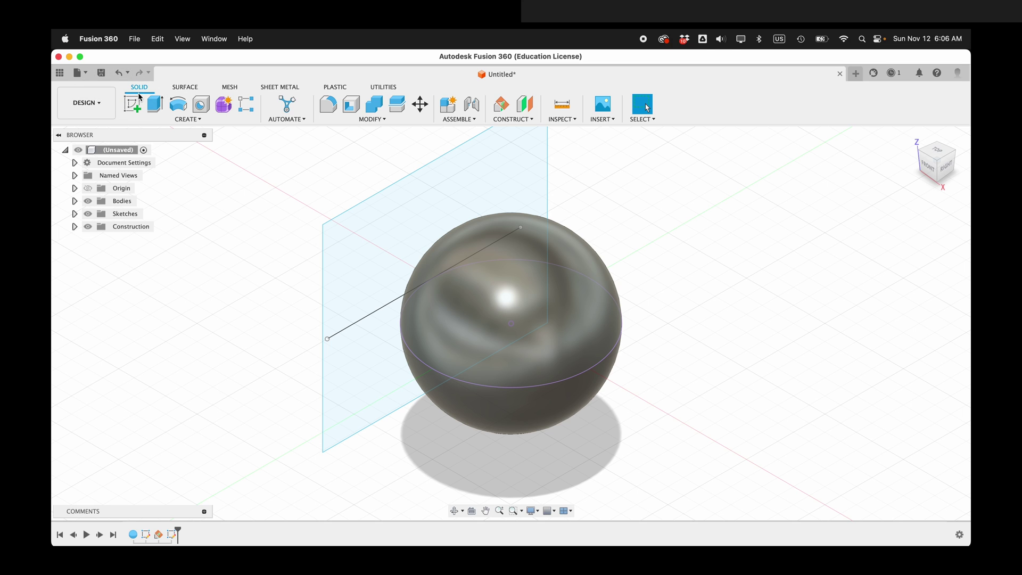
# Patch the rectangle profile into a flat surface body using the Surface tools.
pyautogui.click(186, 87)
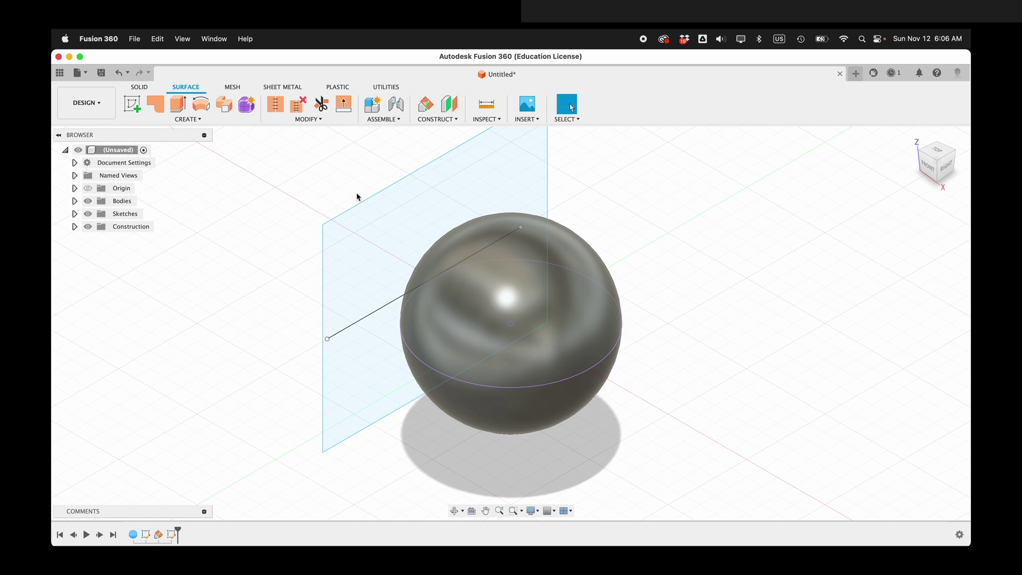
pyautogui.click(159, 105)
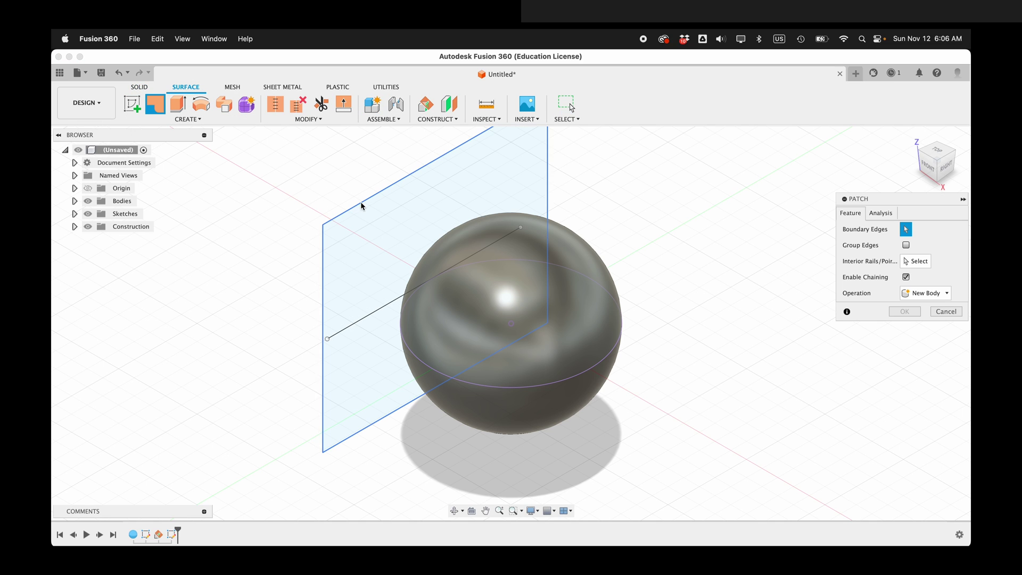
pyautogui.click(380, 218)
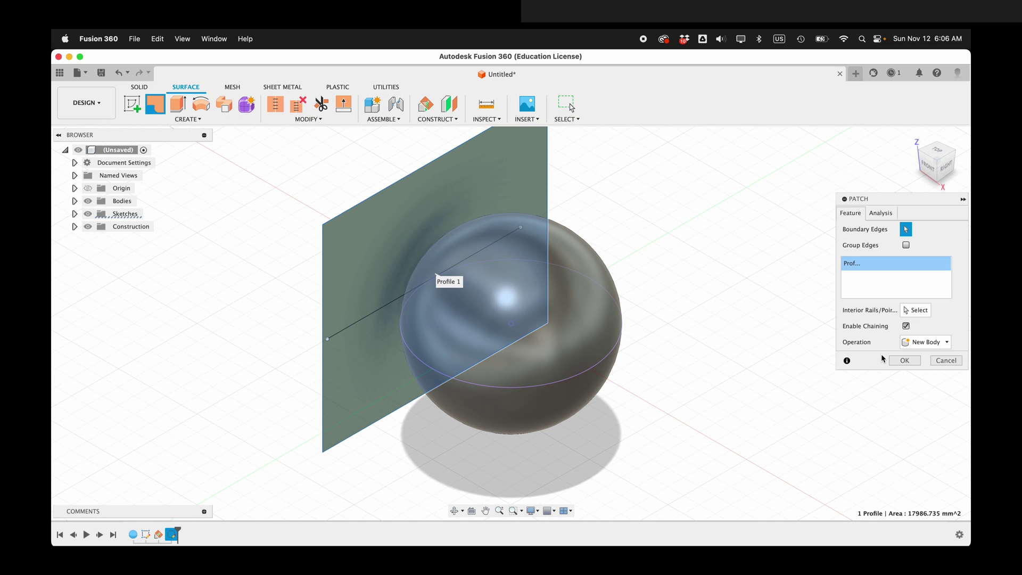
pyautogui.click(904, 359)
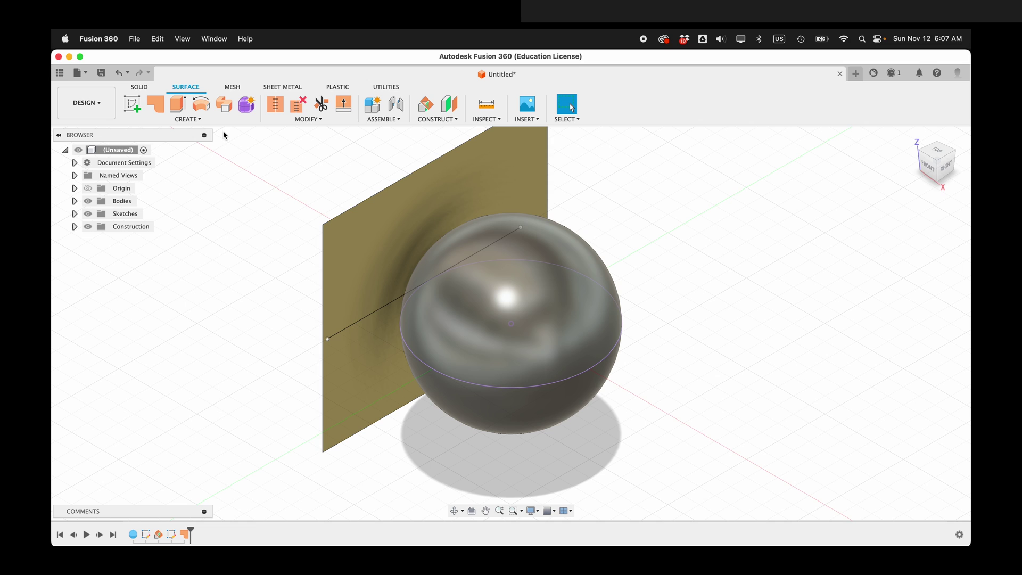
# Start a rectangular pattern of the flat plate along an origin axis.
pyautogui.click(198, 120)
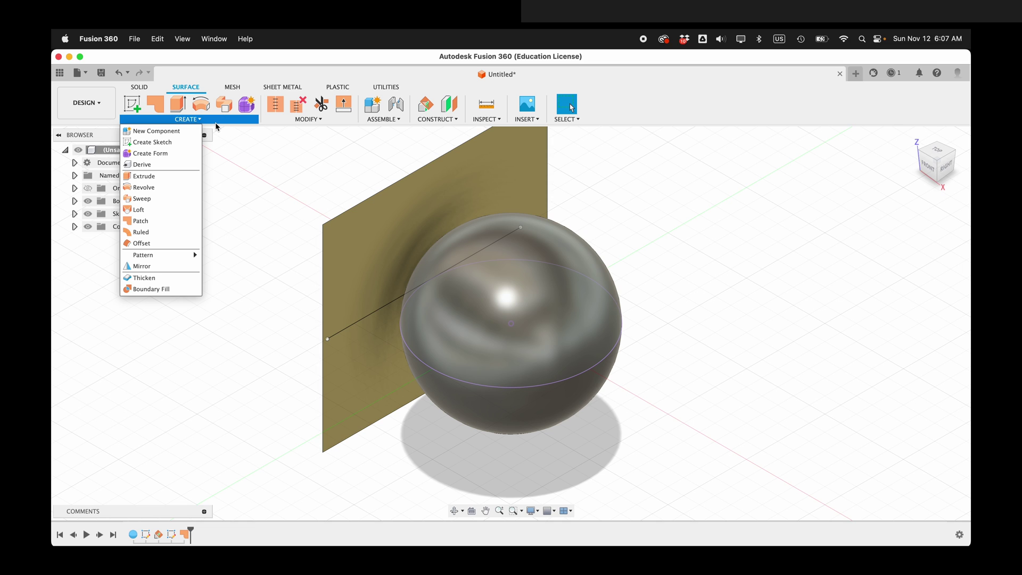
pyautogui.moveTo(152, 254)
pyautogui.click(239, 256)
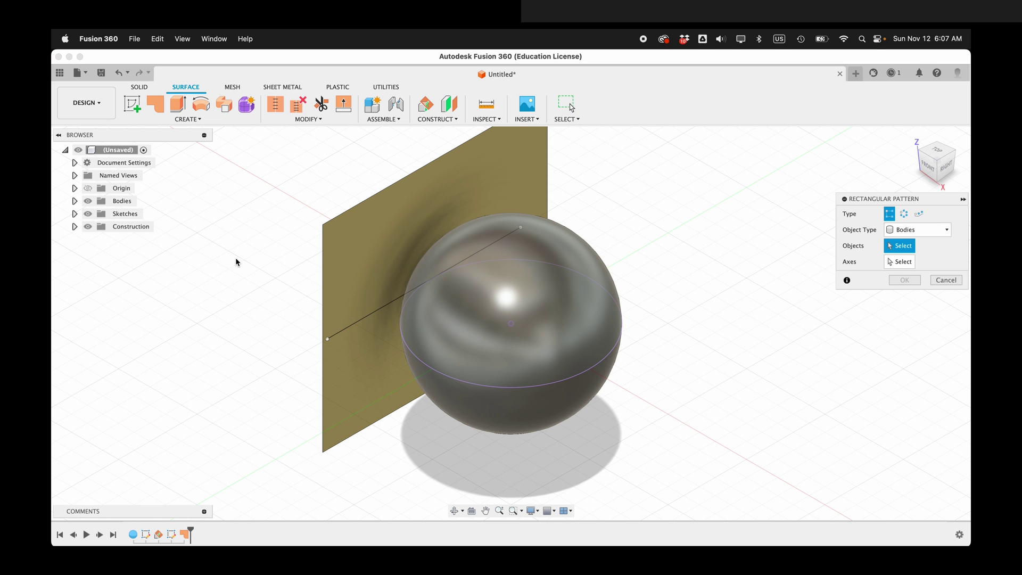
pyautogui.click(402, 233)
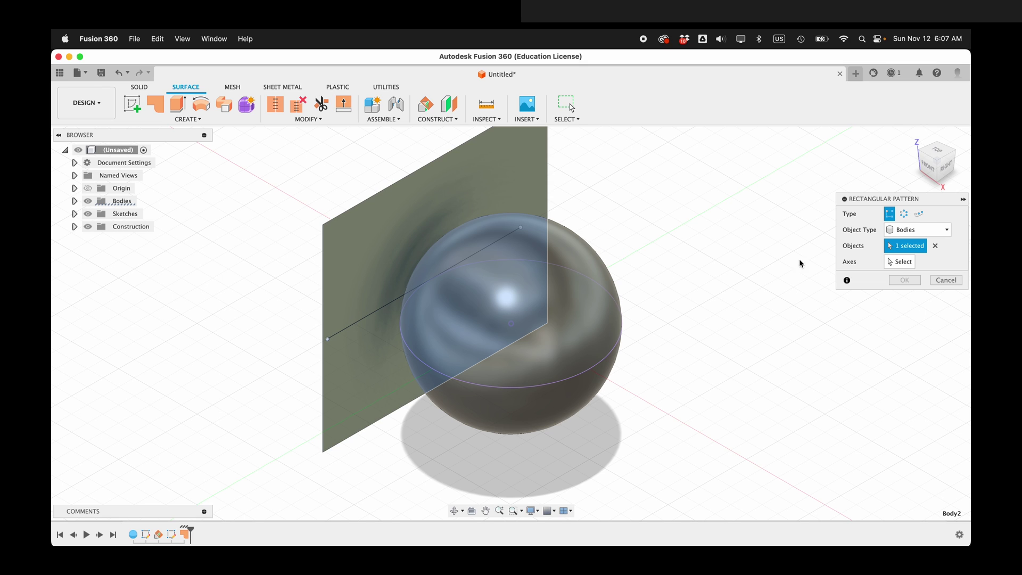
pyautogui.click(901, 262)
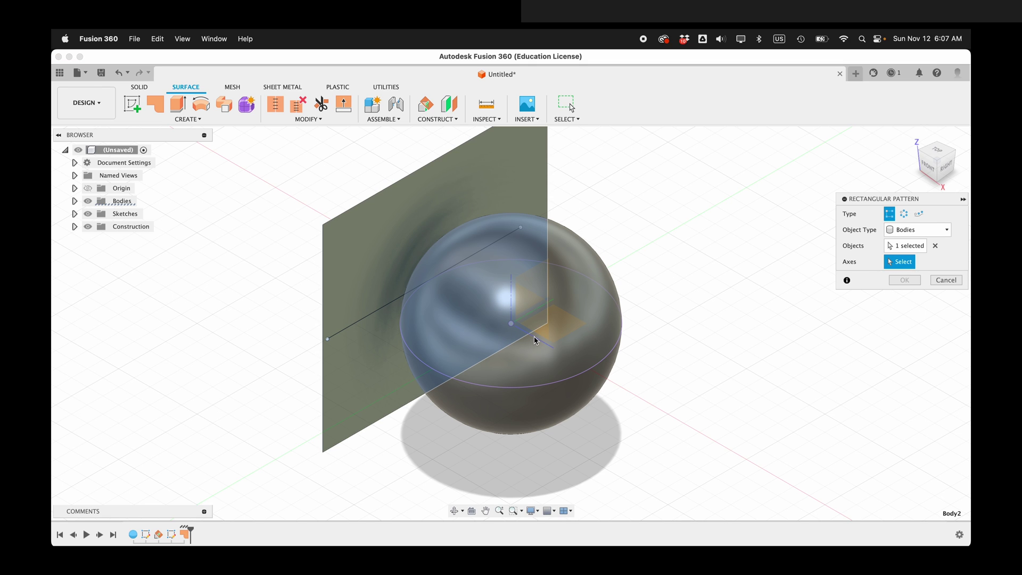
pyautogui.click(536, 340)
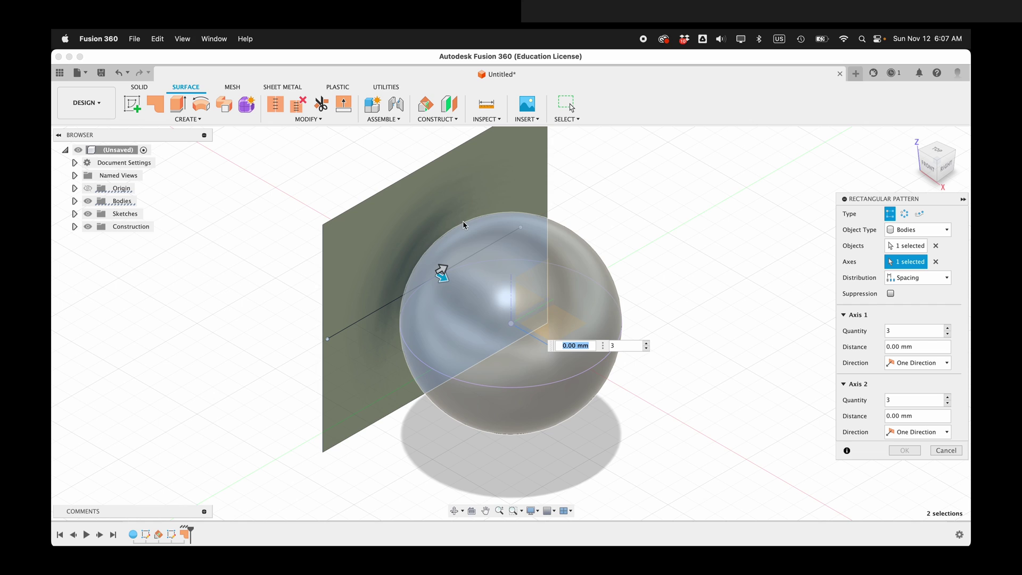
# Set the pattern to 18 plates spaced 6 mm apart and confirm it.
pyautogui.click(918, 276)
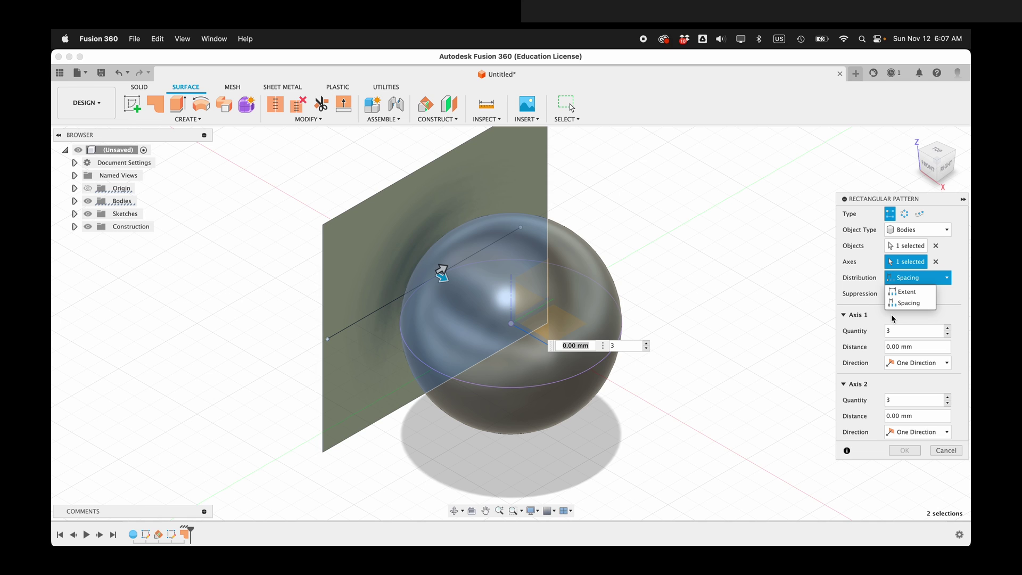
pyautogui.click(909, 303)
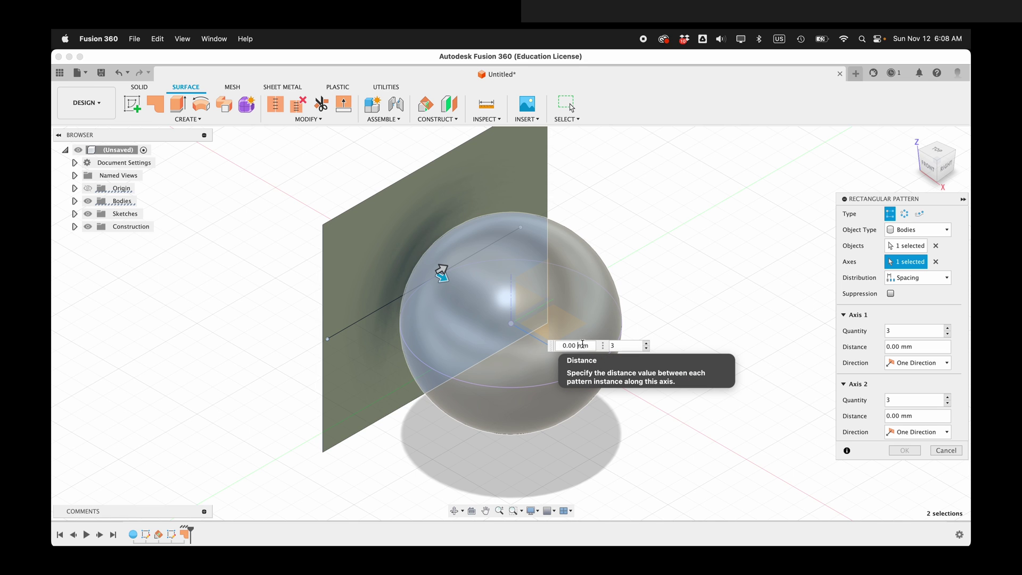
pyautogui.moveTo(588, 344); pyautogui.dragTo(548, 348)
pyautogui.write('6')
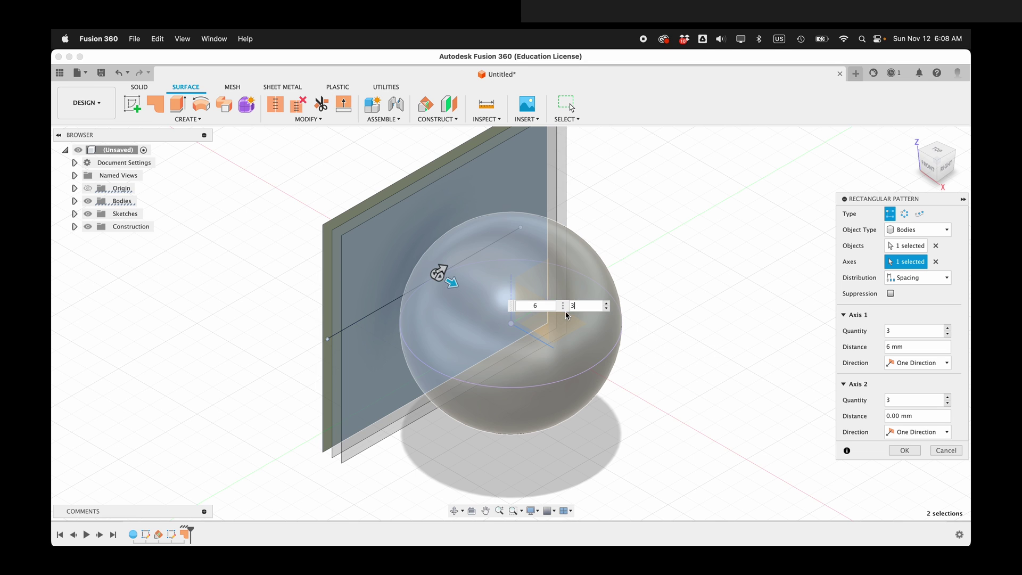
pyautogui.click(594, 309)
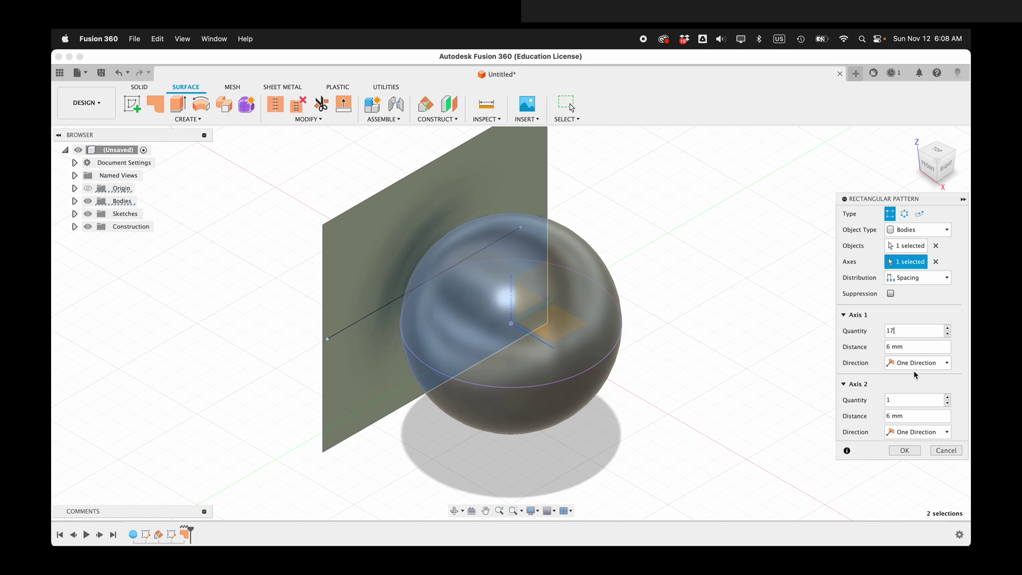
pyautogui.write('17')
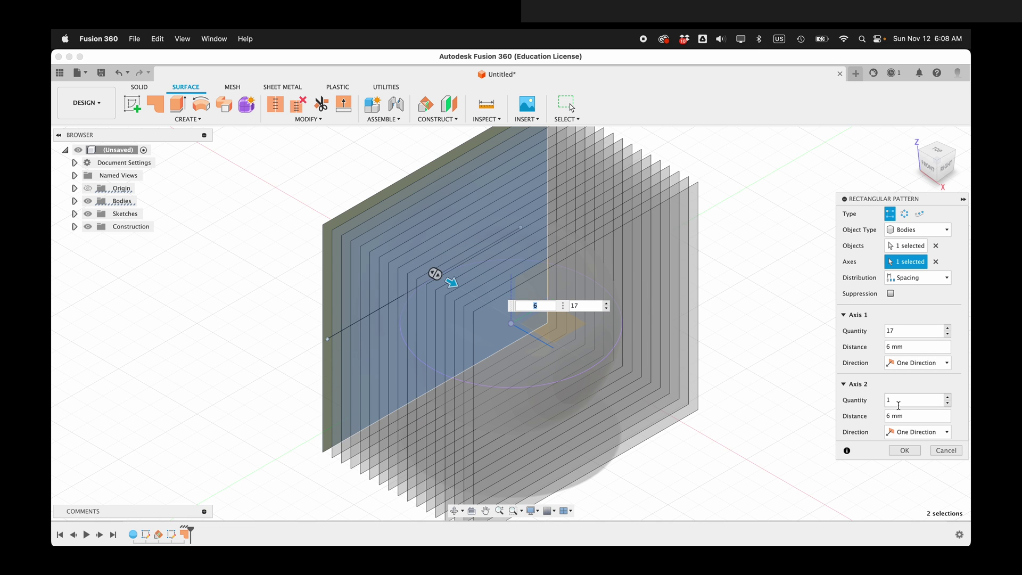
pyautogui.moveTo(649, 442)
pyautogui.keyDown('shift'); pyautogui.mouseDown(button='middle')
pyautogui.moveTo(688, 407)
pyautogui.moveTo(695, 415)
pyautogui.mouseUp(button='middle'); pyautogui.keyUp('shift')
pyautogui.click(577, 342)
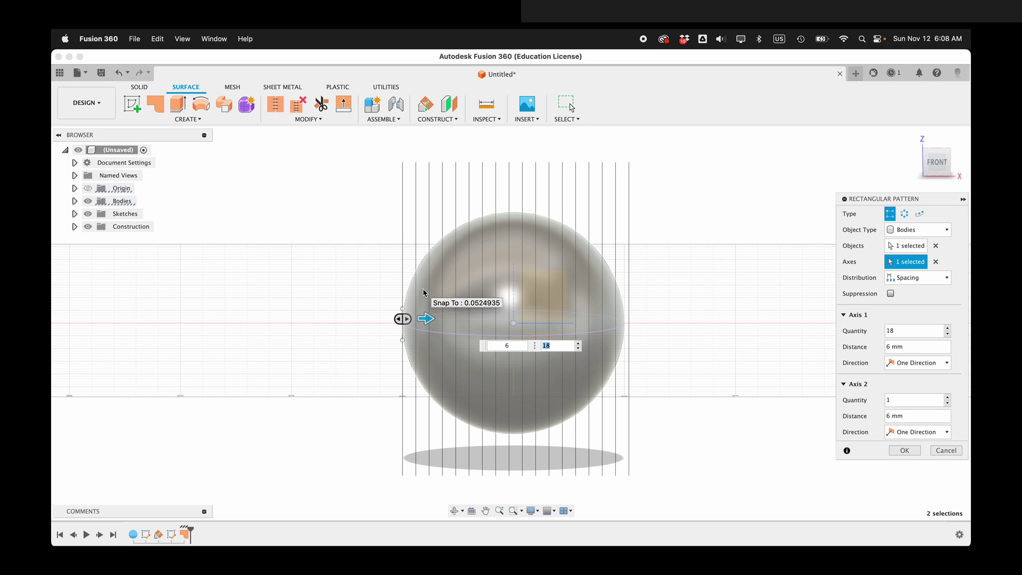
pyautogui.press('Return')
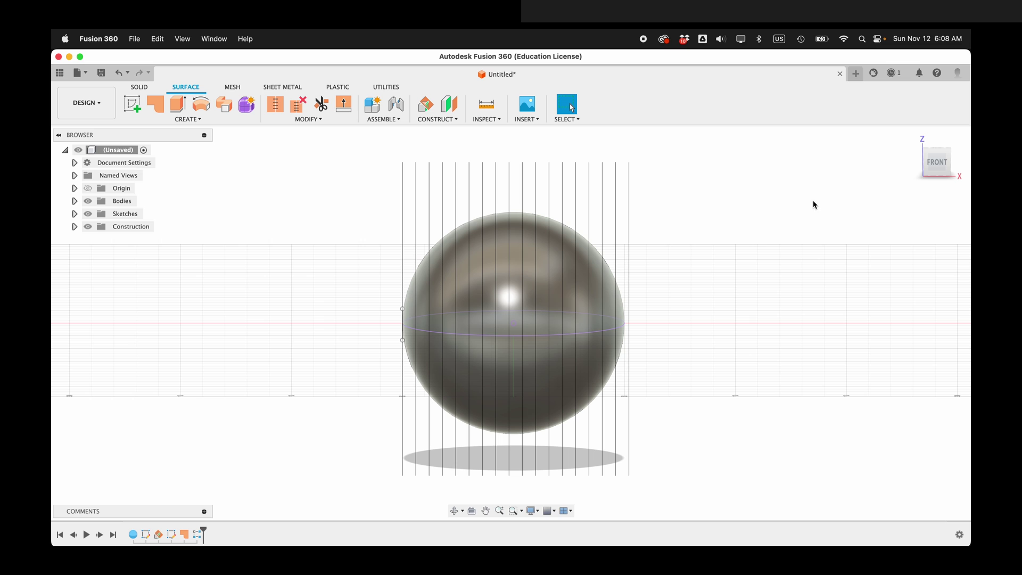
pyautogui.keyDown('shift'); pyautogui.moveTo(754, 220); pyautogui.dragTo(731, 227, button='middle'); pyautogui.keyUp('shift')
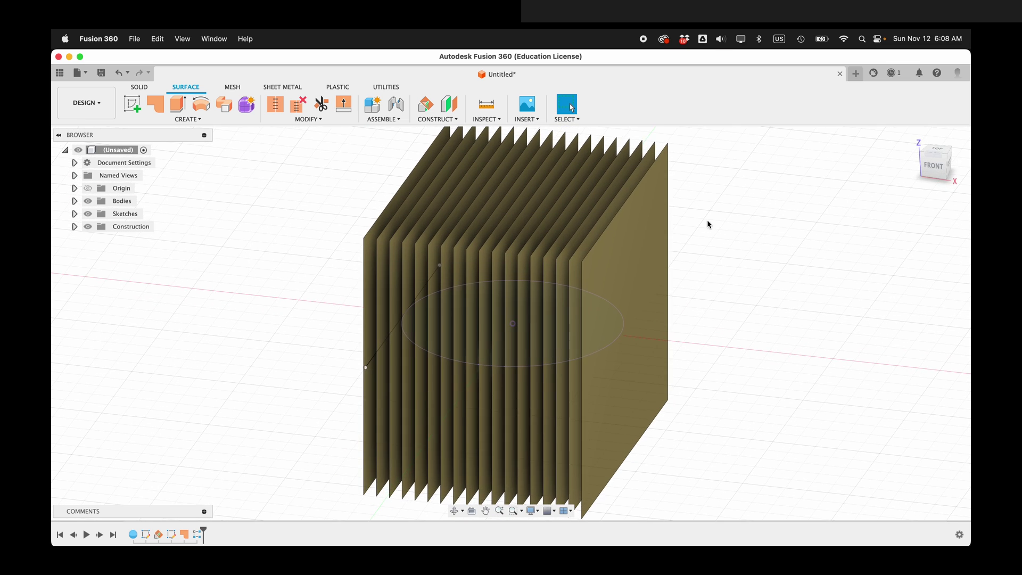
pyautogui.click(290, 255)
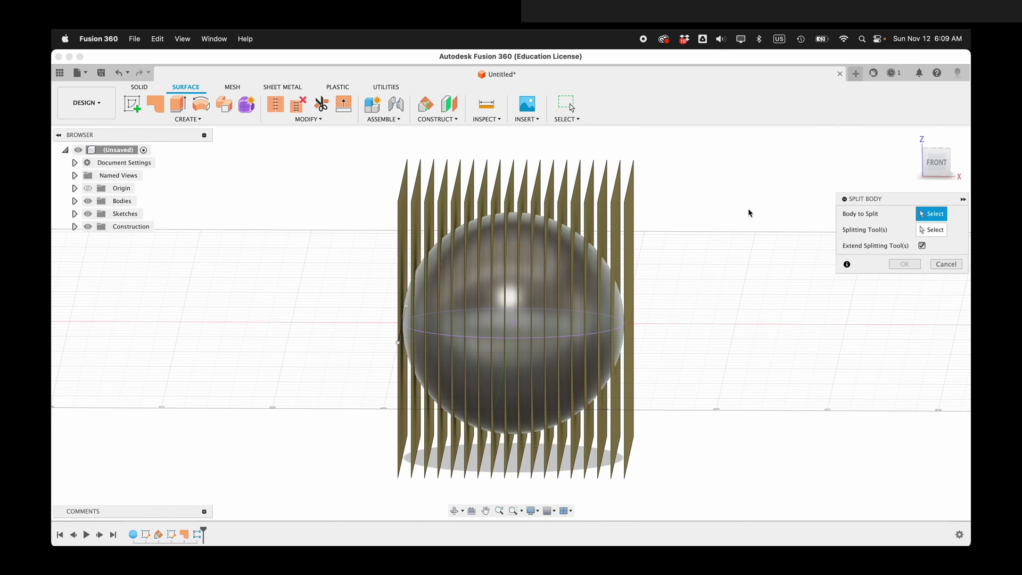
pyautogui.moveTo(669, 148); pyautogui.dragTo(357, 184)
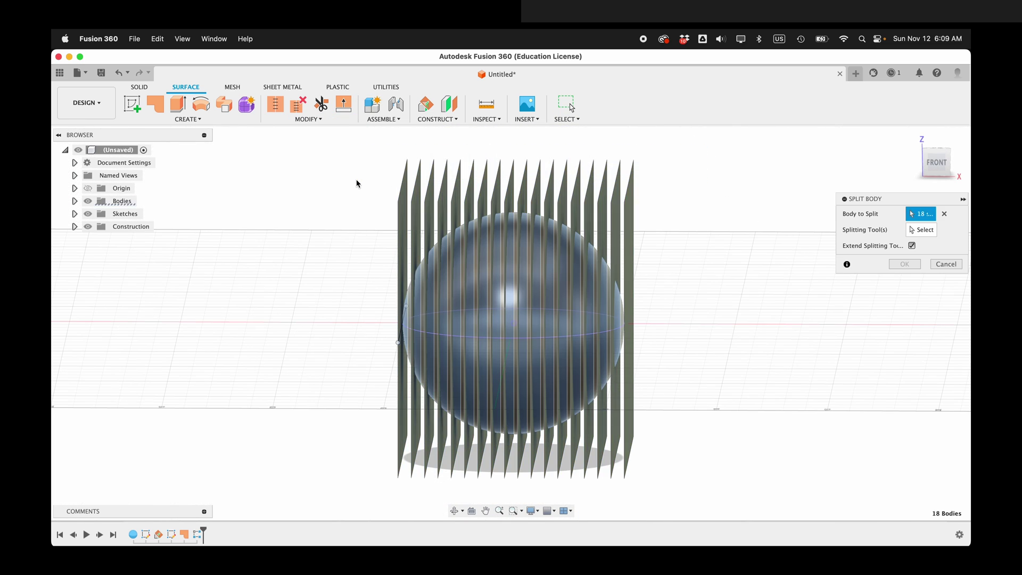
pyautogui.click(922, 230)
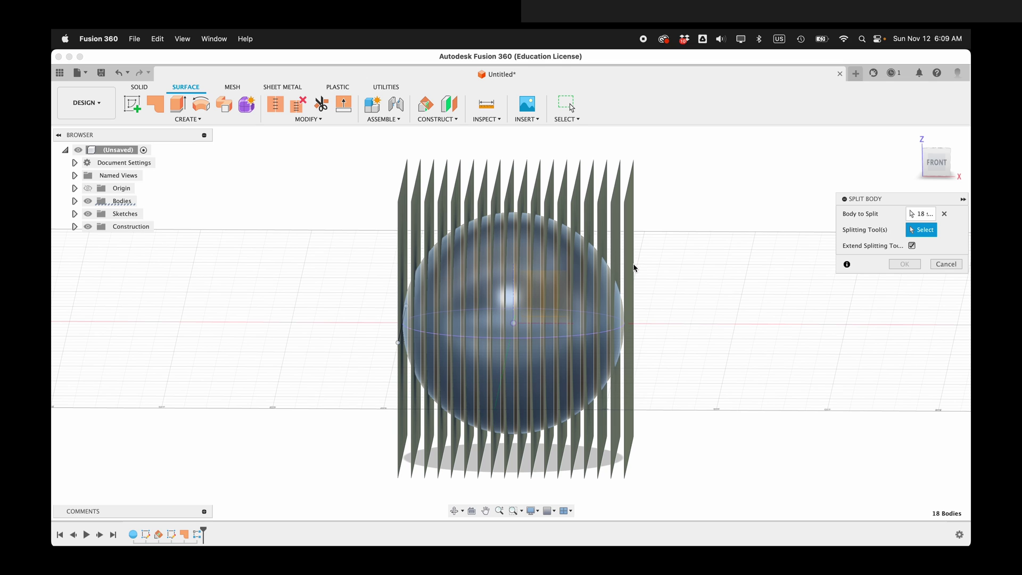
pyautogui.click(523, 271)
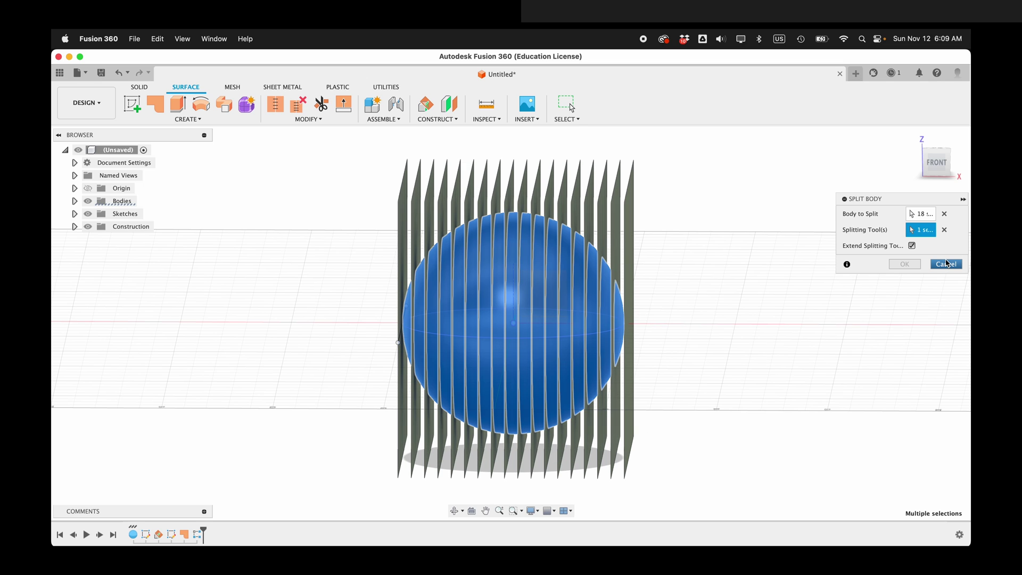
pyautogui.click(940, 266)
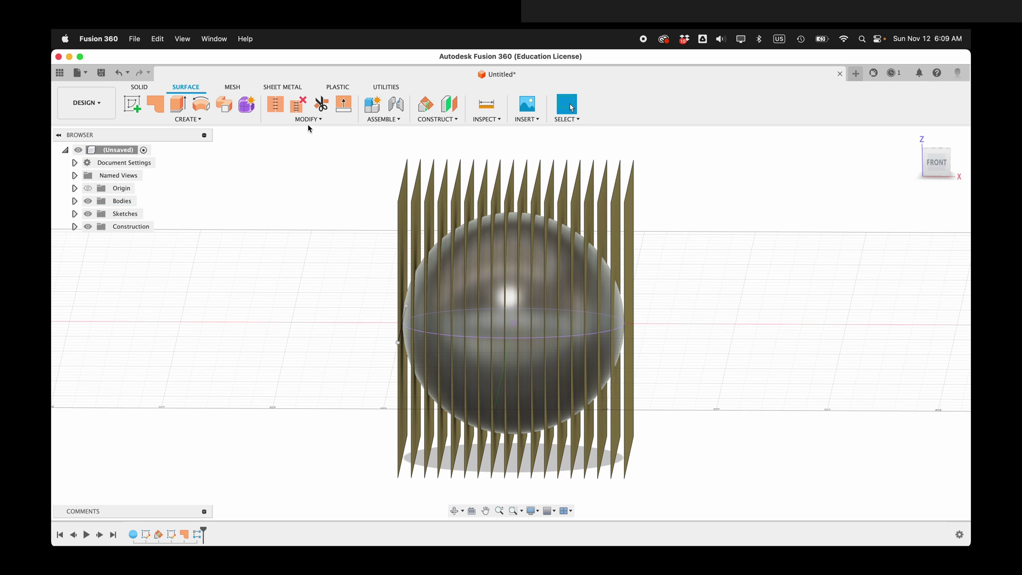
# Trim the plates with the sphere as trim tool, removing their areas outside it.
pyautogui.click(319, 104)
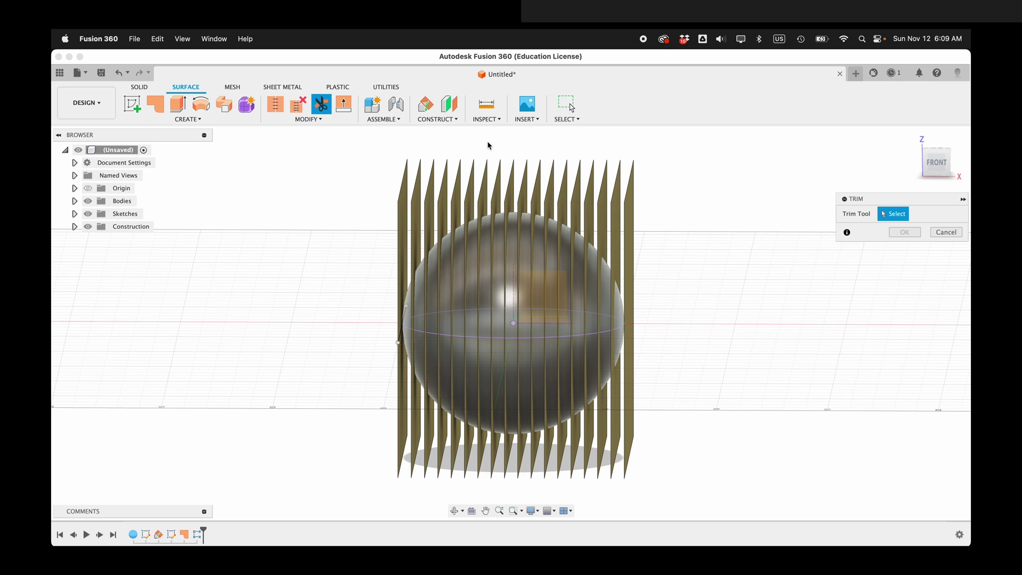
pyautogui.click(507, 307)
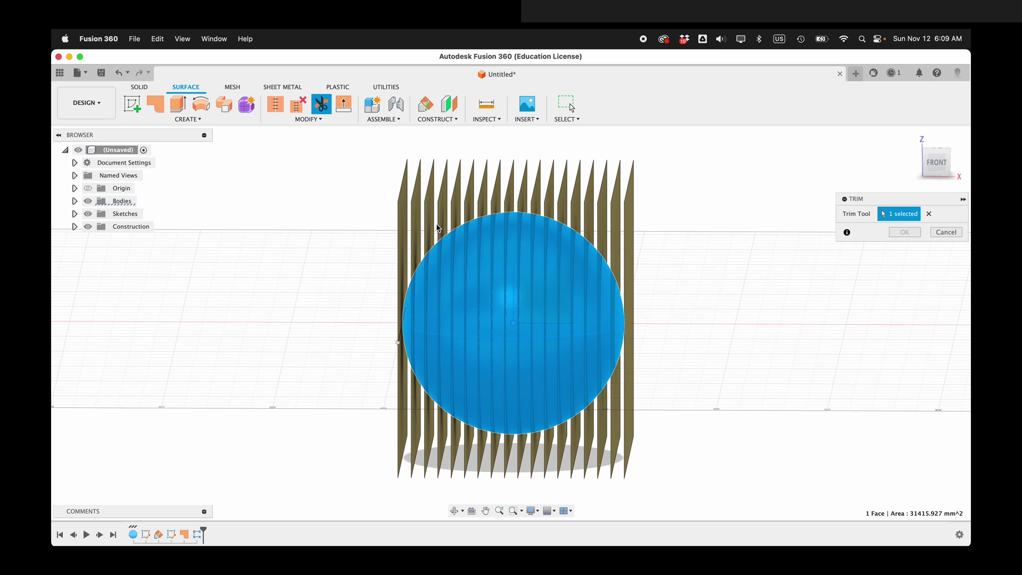
pyautogui.moveTo(437, 228)
pyautogui.mouseDown()
pyautogui.moveTo(488, 211)
pyautogui.moveTo(614, 206)
pyautogui.moveTo(660, 247)
pyautogui.mouseUp()
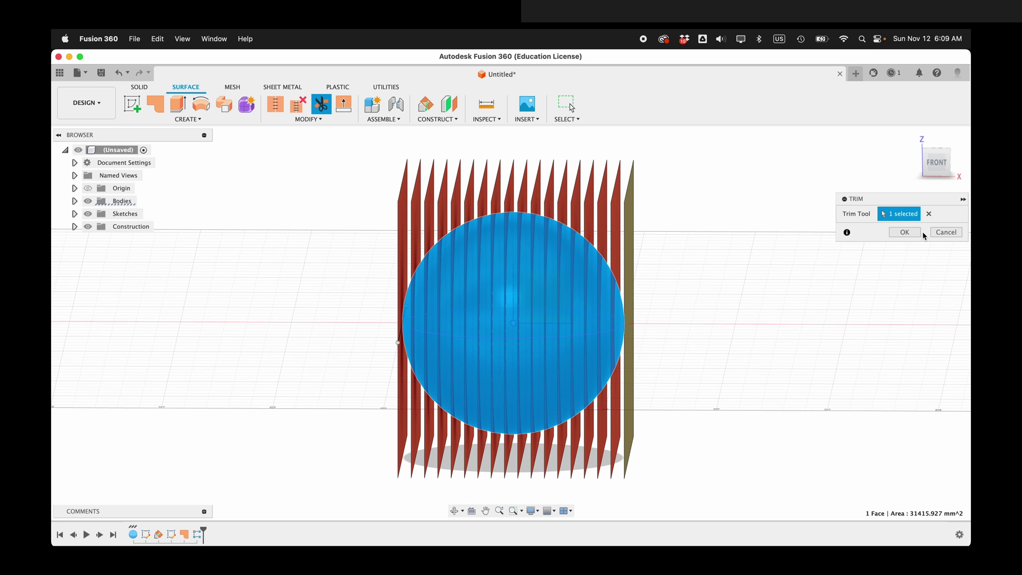
pyautogui.click(905, 231)
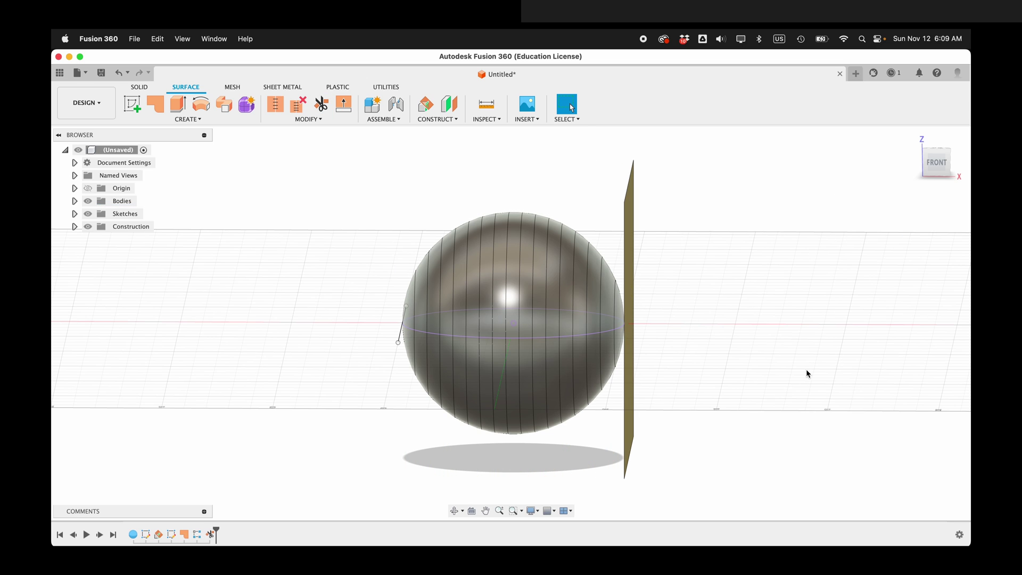
# Delete the leftover untrimmed plate.
pyautogui.keyDown('shift'); pyautogui.moveTo(807, 373); pyautogui.dragTo(845, 356, button='middle'); pyautogui.keyUp('shift')
pyautogui.press('Escape')
pyautogui.click(621, 216)
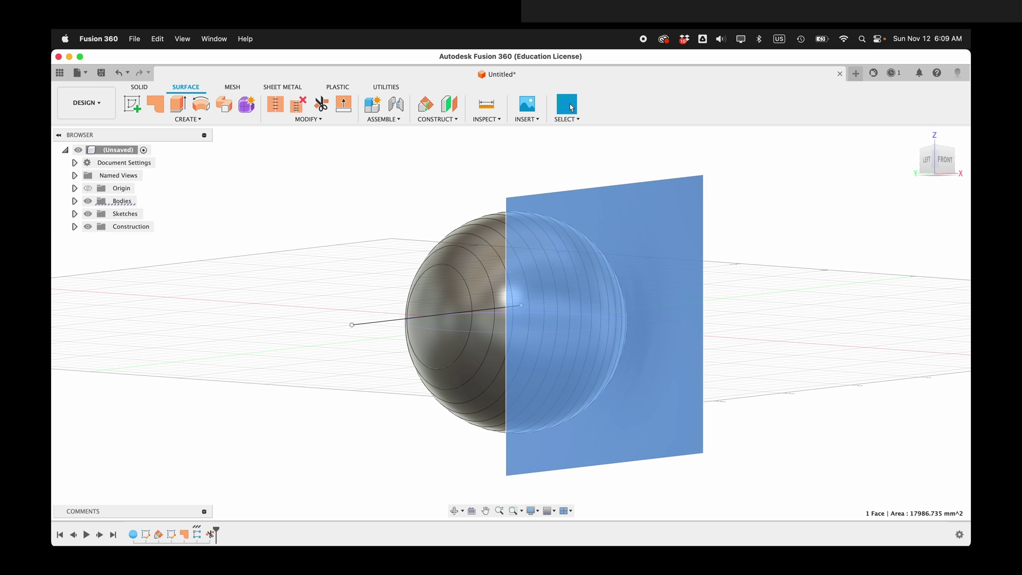
pyautogui.rightClick(623, 218)
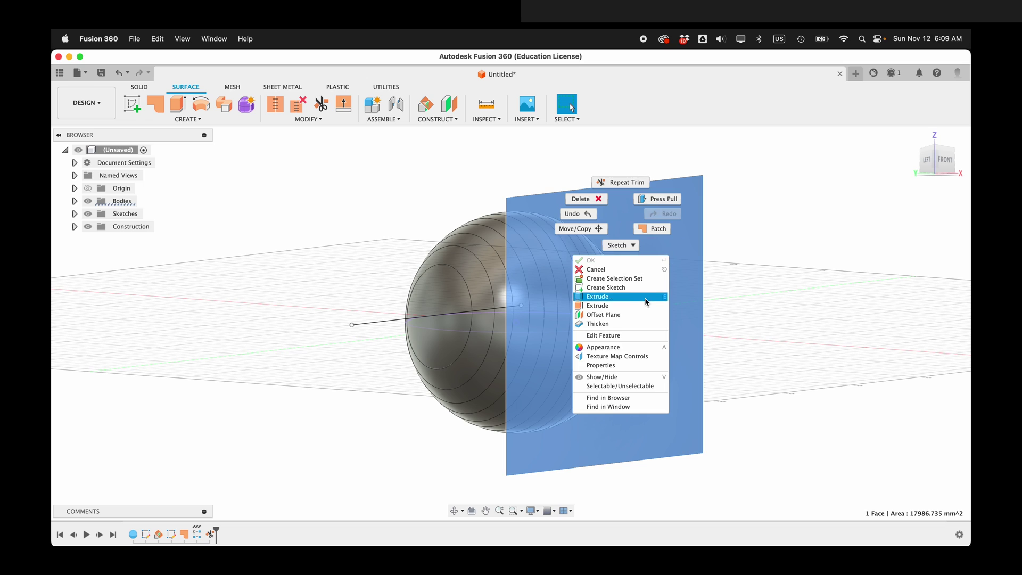
pyautogui.click(581, 198)
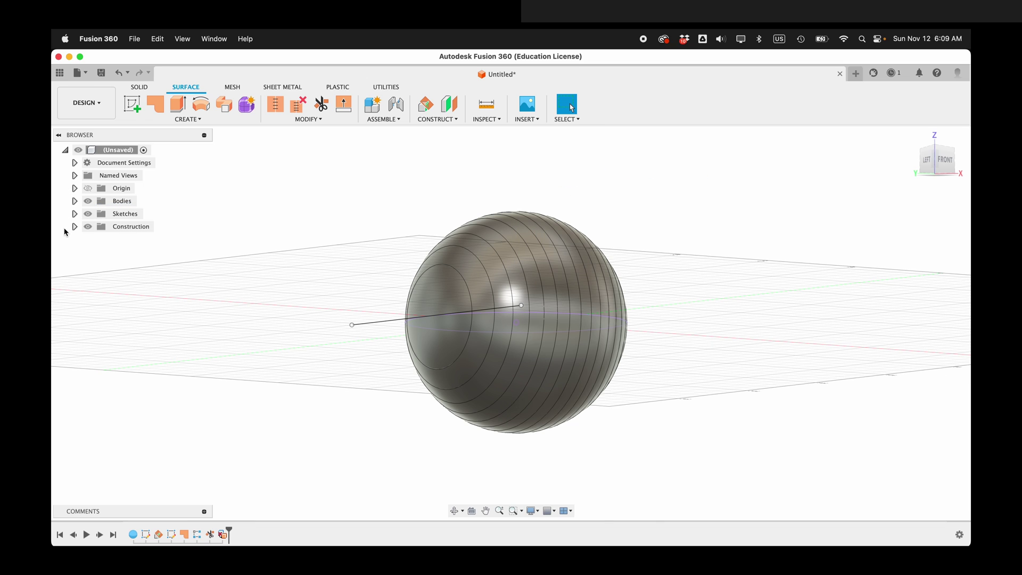
# Hide the sphere Body1 and the sketches, leaving only the disc slices visible.
pyautogui.click(75, 201)
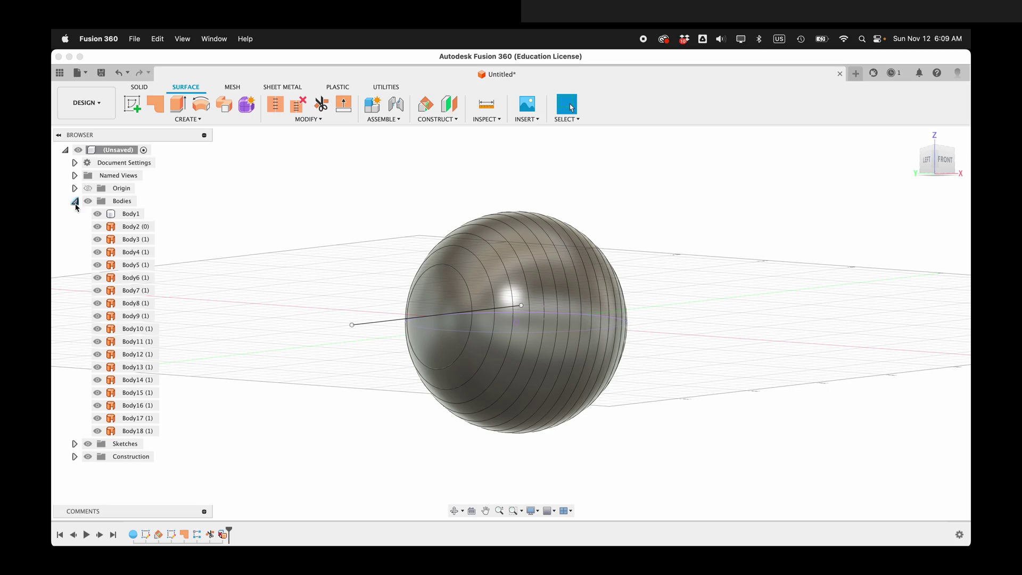
pyautogui.click(97, 214)
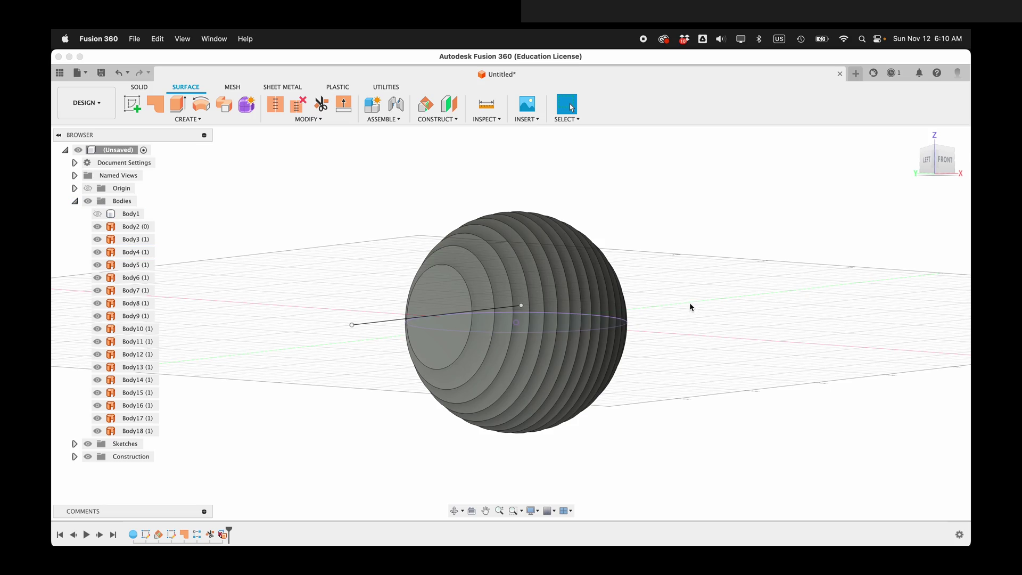
pyautogui.moveTo(694, 308)
pyautogui.keyDown('shift'); pyautogui.mouseDown(button='middle')
pyautogui.moveTo(592, 316)
pyautogui.moveTo(695, 328)
pyautogui.mouseUp(button='middle'); pyautogui.keyUp('shift')
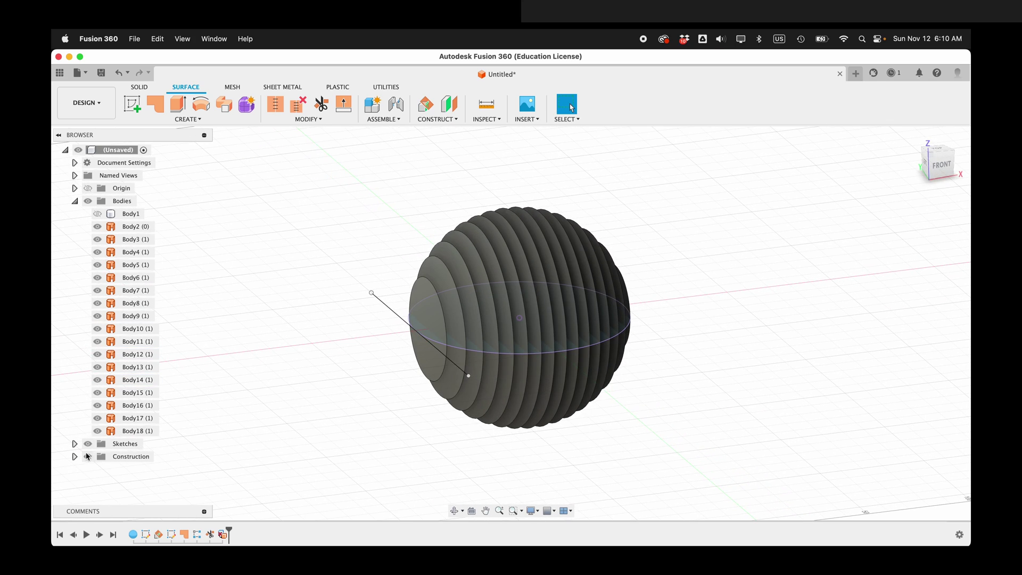
pyautogui.click(86, 444)
pyautogui.moveTo(691, 373)
pyautogui.keyDown('shift'); pyautogui.mouseDown(button='middle')
pyautogui.moveTo(670, 374)
pyautogui.moveTo(667, 348)
pyautogui.mouseUp(button='middle'); pyautogui.keyUp('shift')
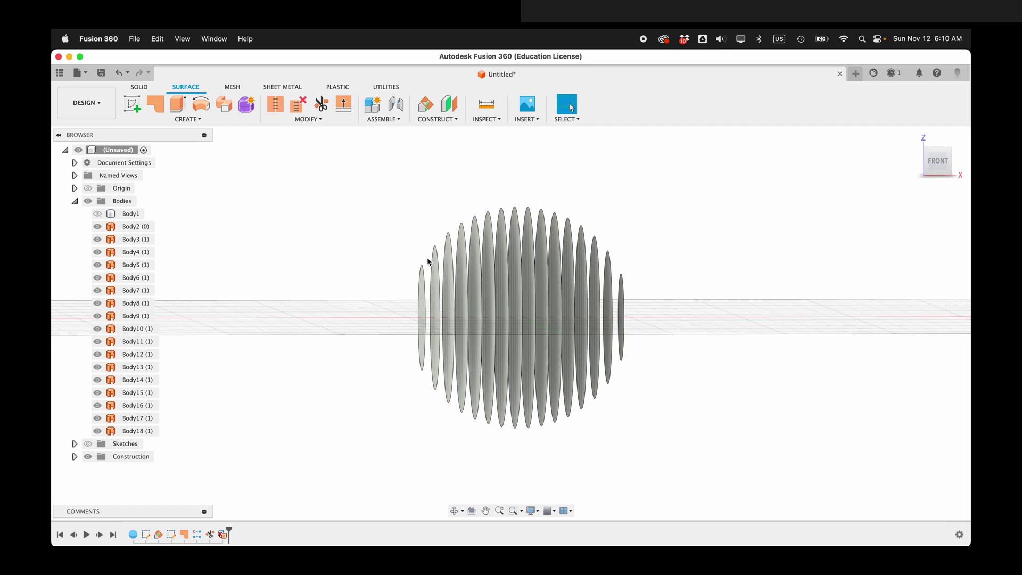
# Thicken all the disc faces 1.50 mm with Symmetric direction.
pyautogui.click(187, 119)
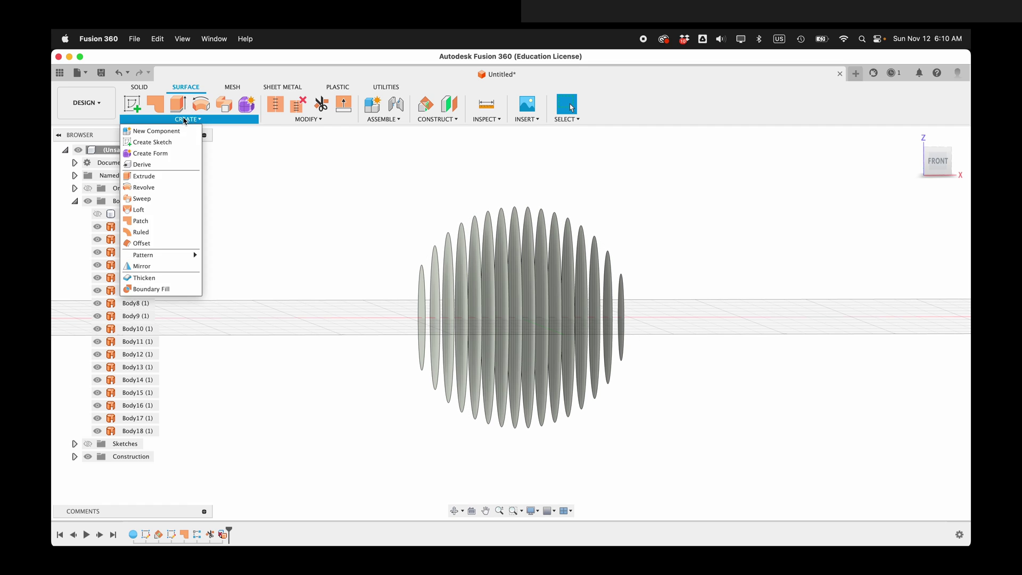
pyautogui.click(144, 278)
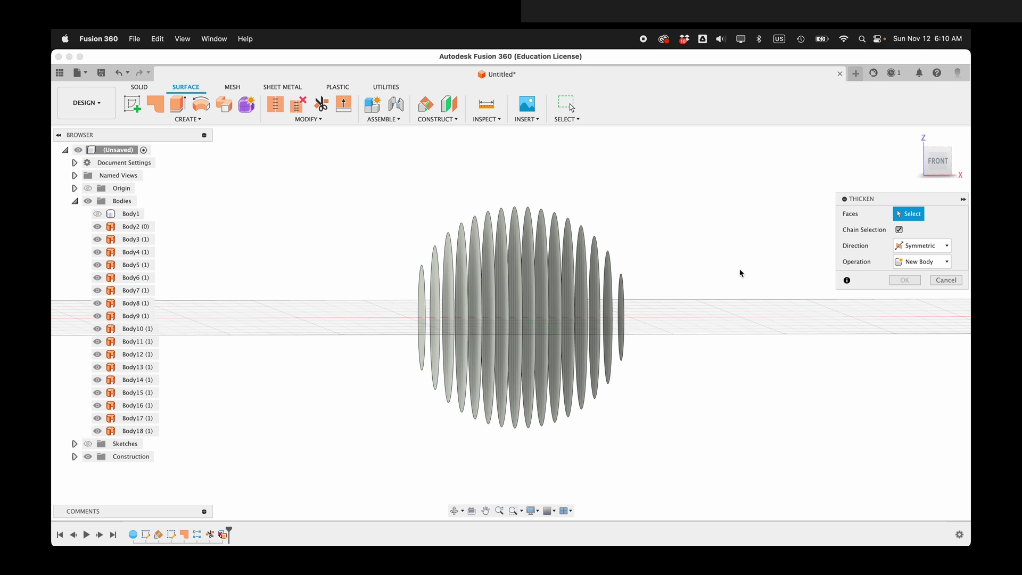
pyautogui.moveTo(759, 204); pyautogui.dragTo(383, 423)
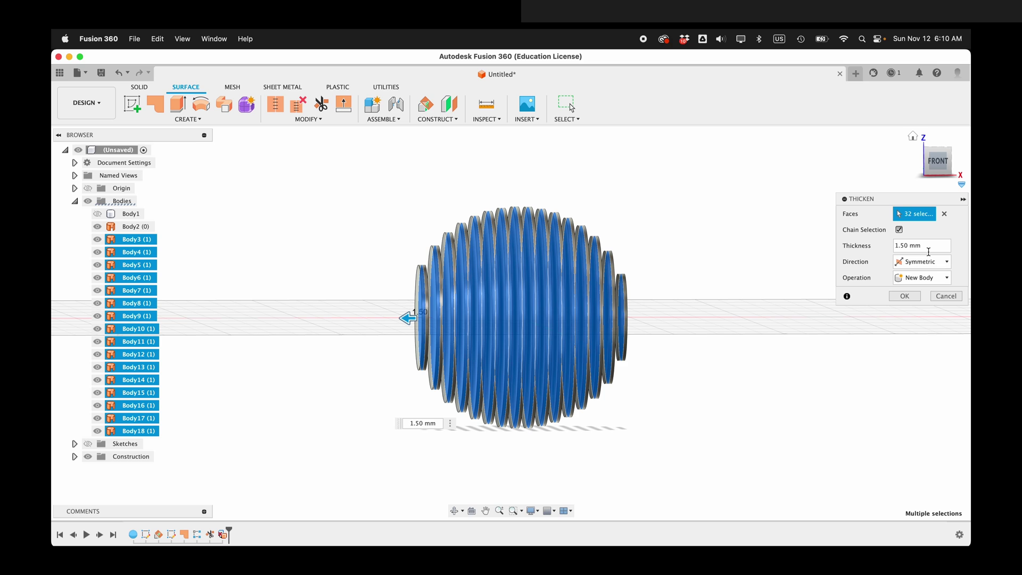
pyautogui.click(934, 264)
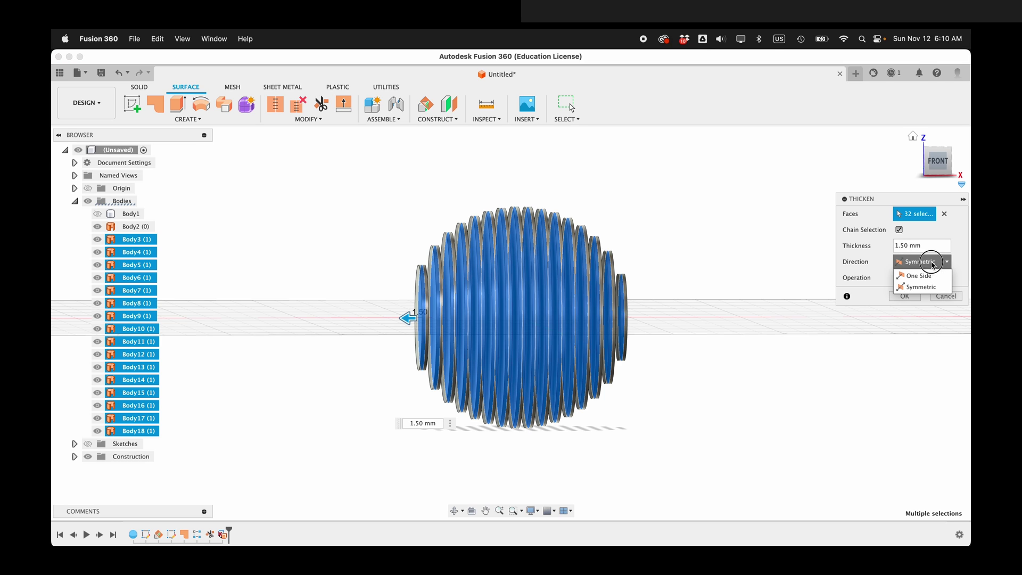
pyautogui.click(927, 275)
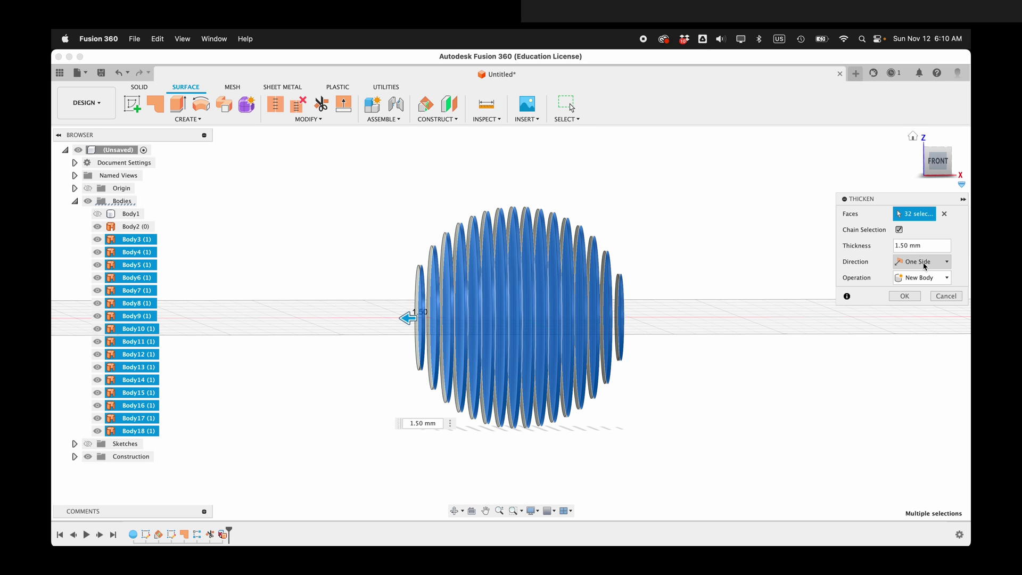
pyautogui.click(924, 265)
pyautogui.click(921, 287)
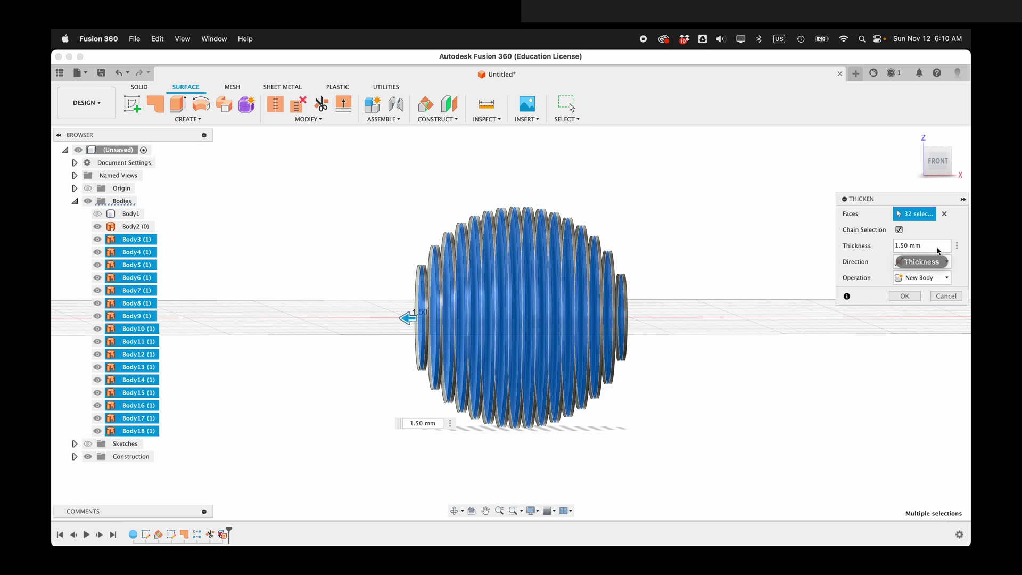
pyautogui.click(903, 296)
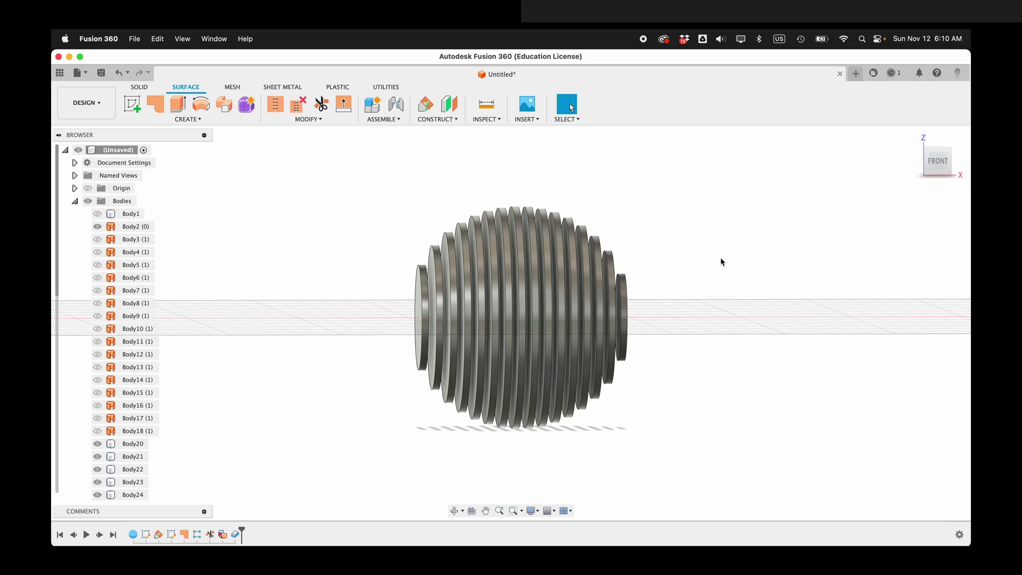
pyautogui.moveTo(723, 245)
pyautogui.keyDown('shift'); pyautogui.mouseDown(button='middle')
pyautogui.moveTo(651, 260)
pyautogui.moveTo(643, 152)
pyautogui.moveTo(631, 136)
pyautogui.mouseUp(button='middle'); pyautogui.keyUp('shift')
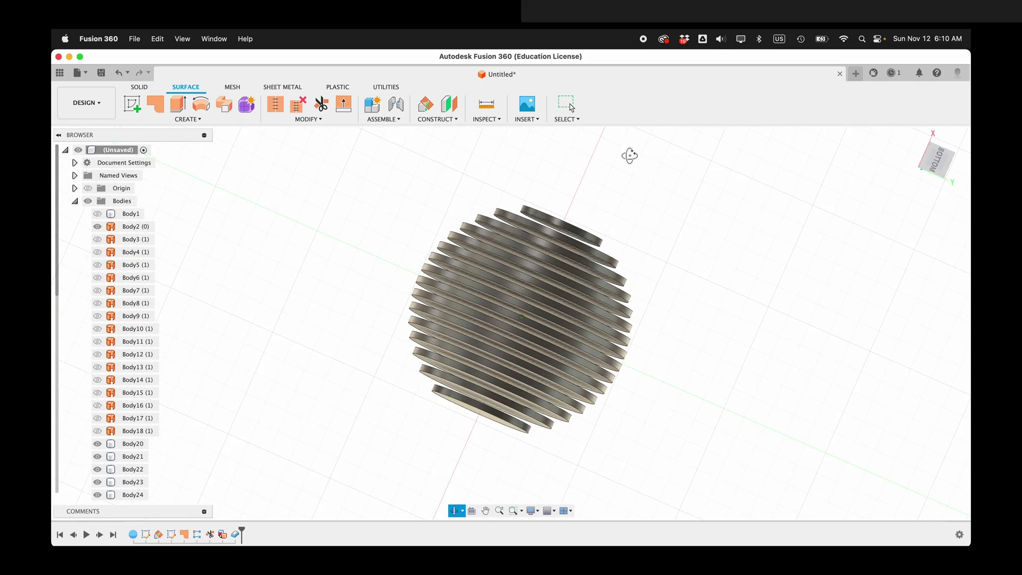
pyautogui.click(936, 159)
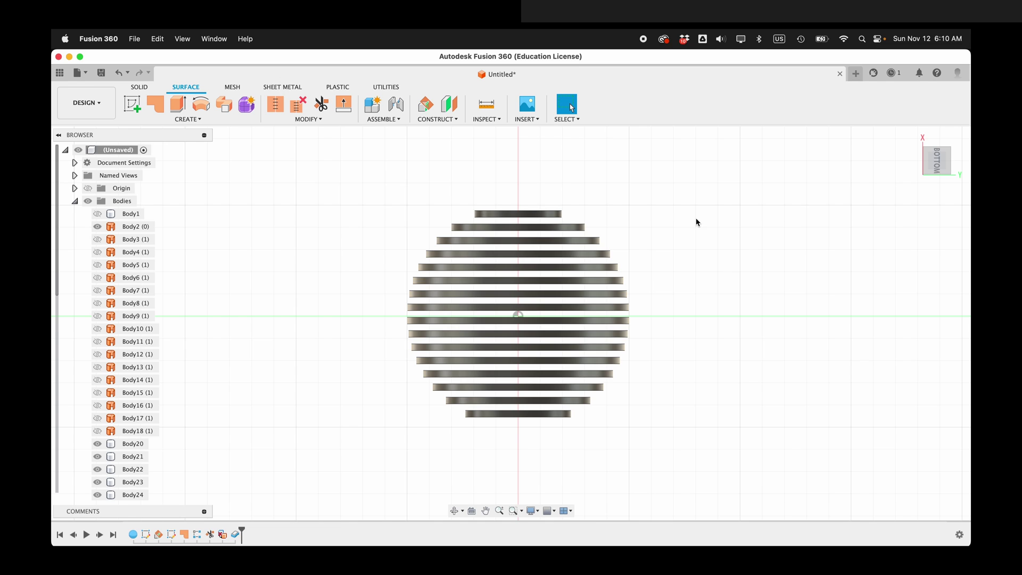
pyautogui.keyDown('shift'); pyautogui.moveTo(697, 222); pyautogui.dragTo(663, 247, button='middle'); pyautogui.keyUp('shift')
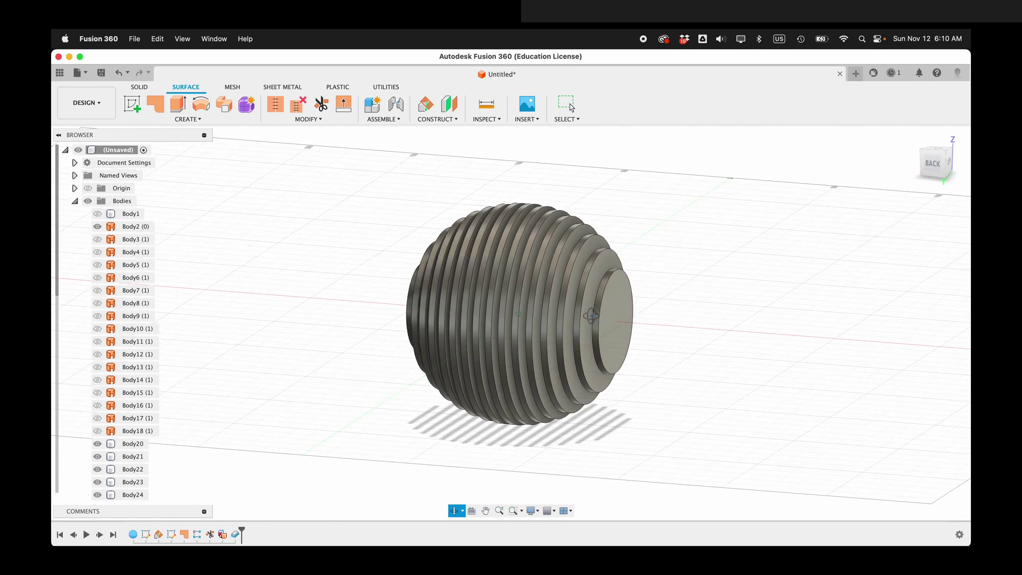